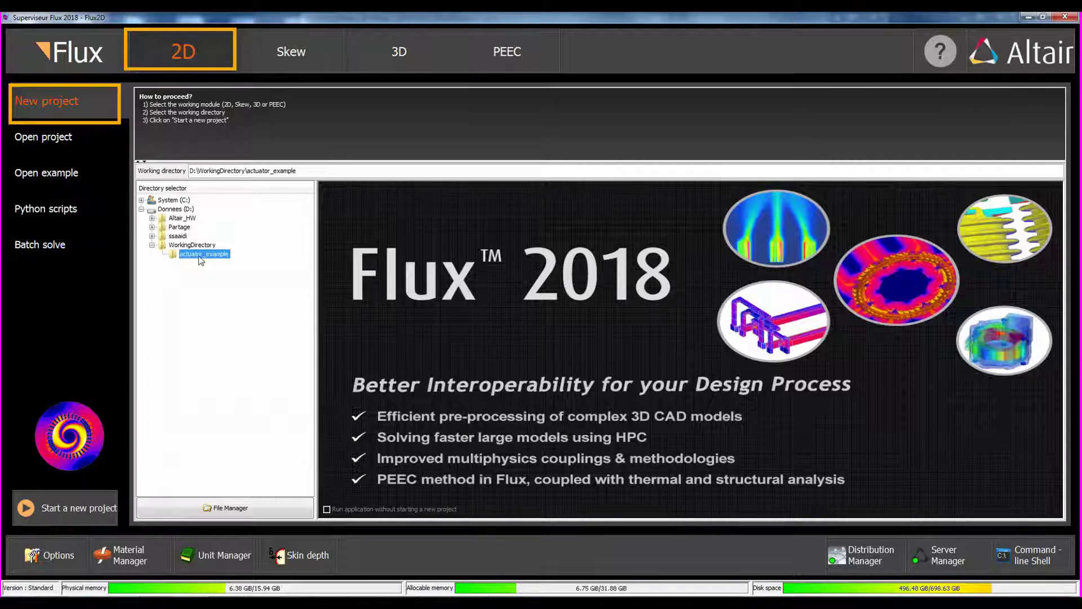
Step: Start a new Flux2D project in the WorkingDirectory\actuator_example folder
left_click(95, 509)
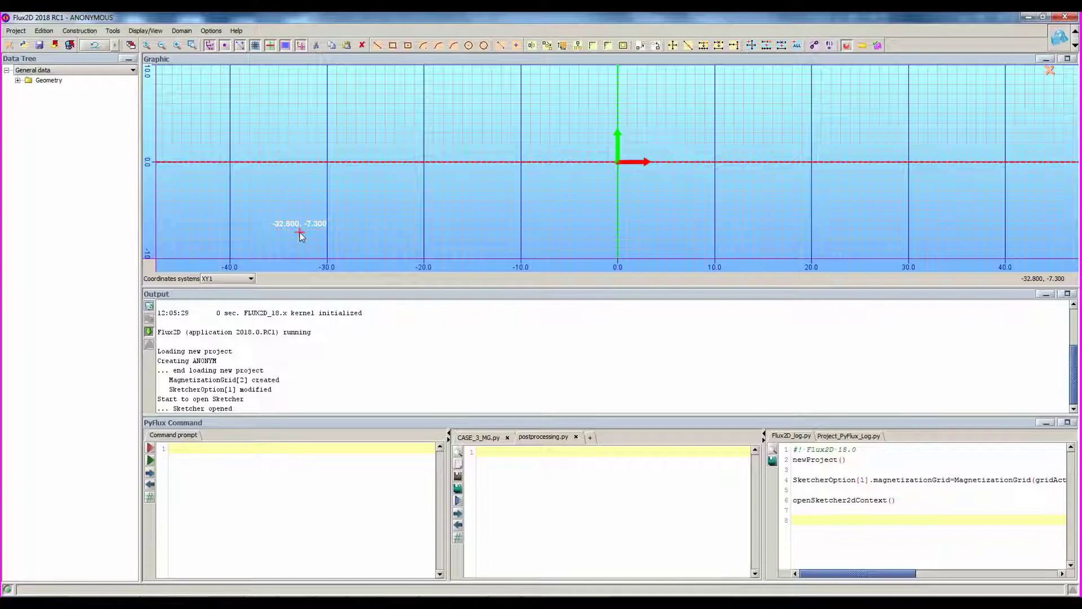
Step: Close the sketcher so the faces are built and the main Flux2D view returns
left_click(10, 46)
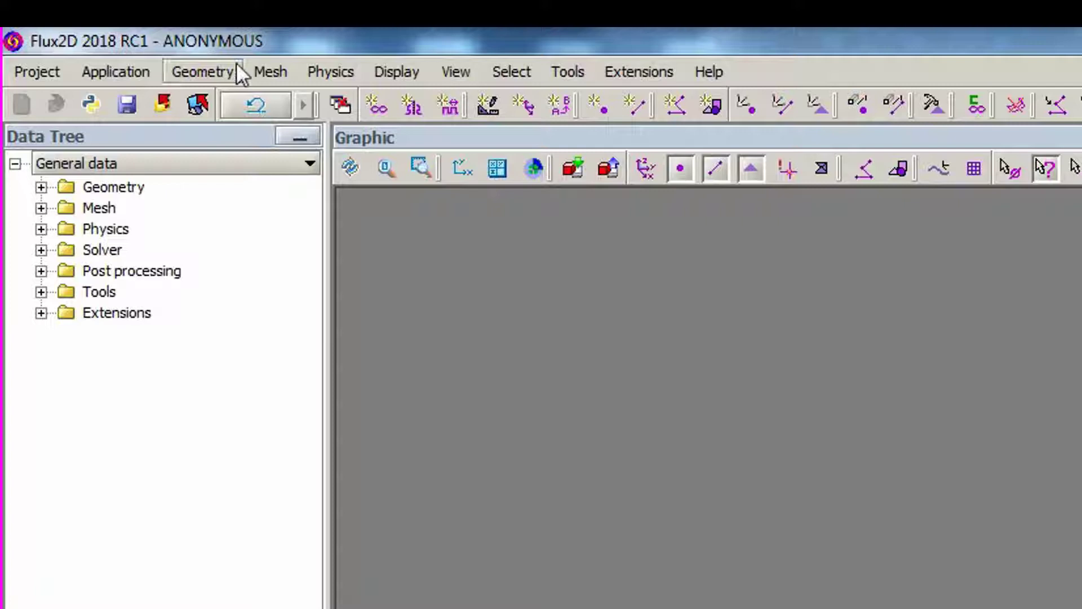
Step: Look over the Mesh menu's Mesh point and Mesh line commands, then bring up the Physics menu
left_click(276, 72)
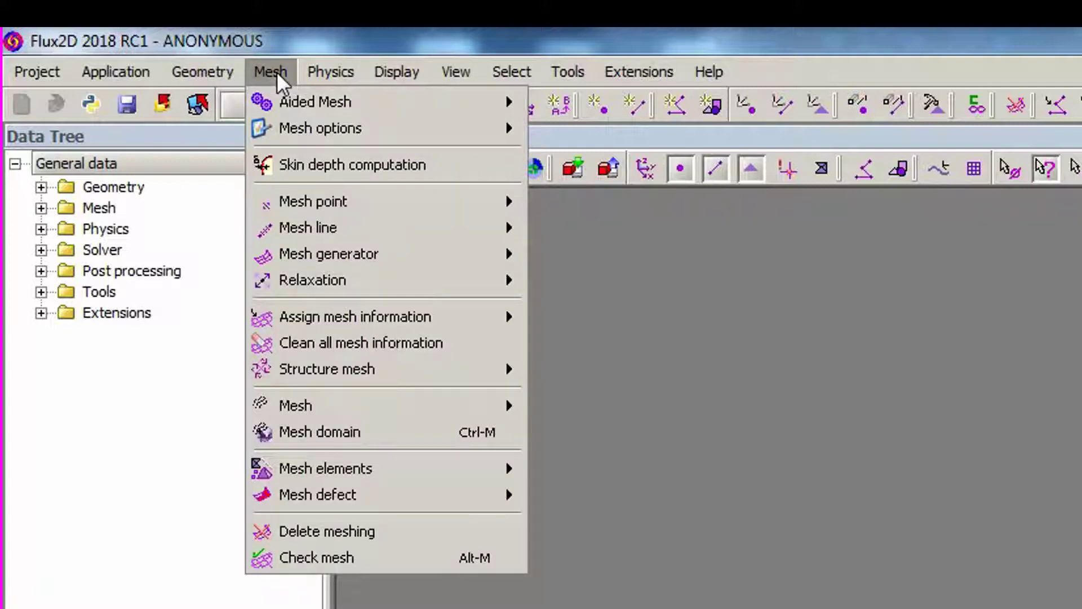
mouse_move(365, 200)
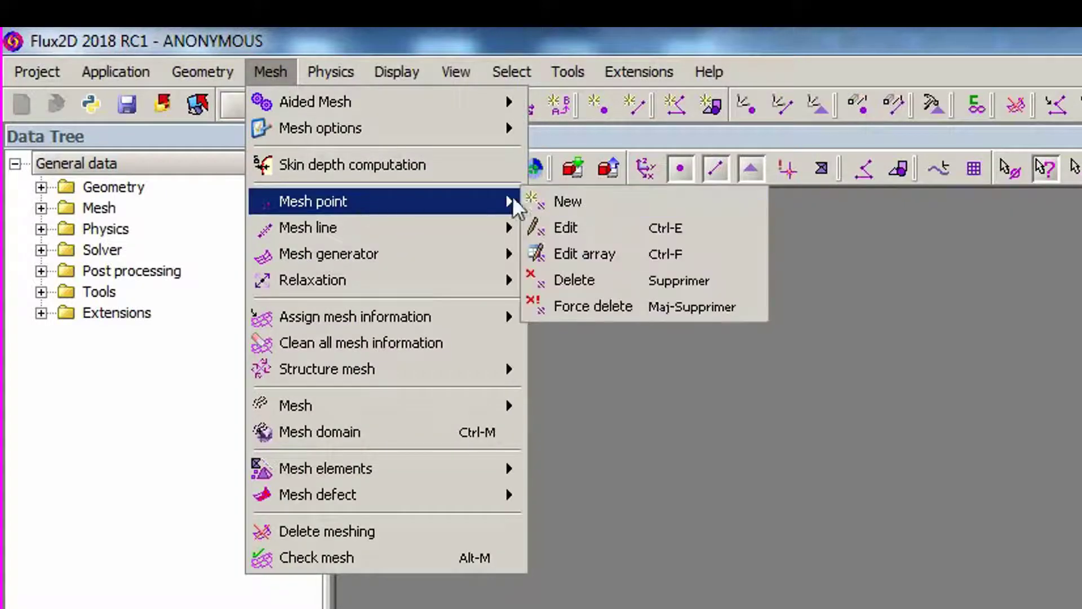
mouse_move(493, 231)
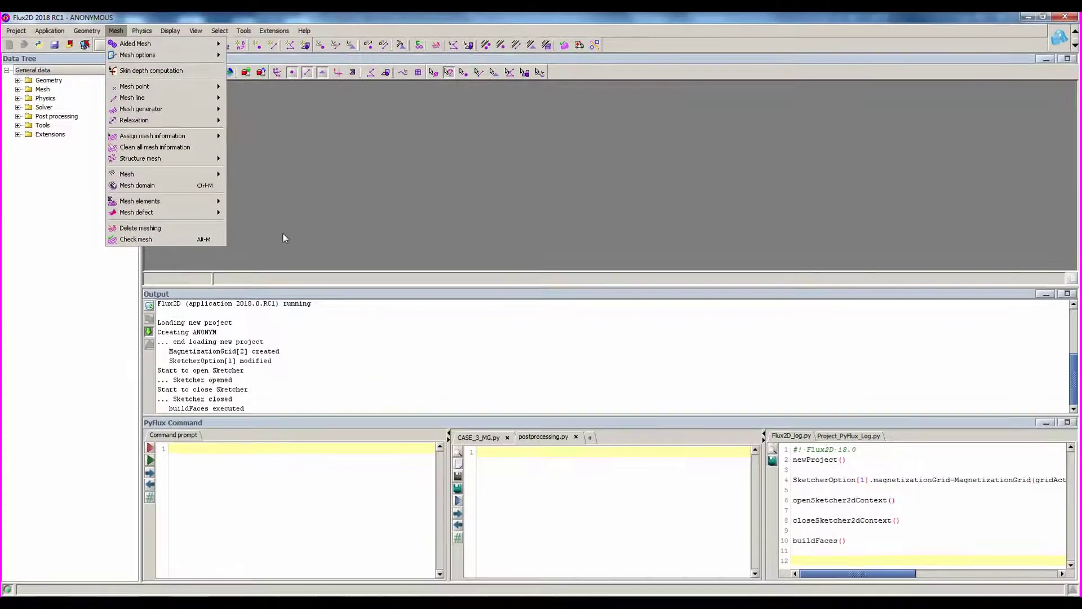
left_click(283, 233)
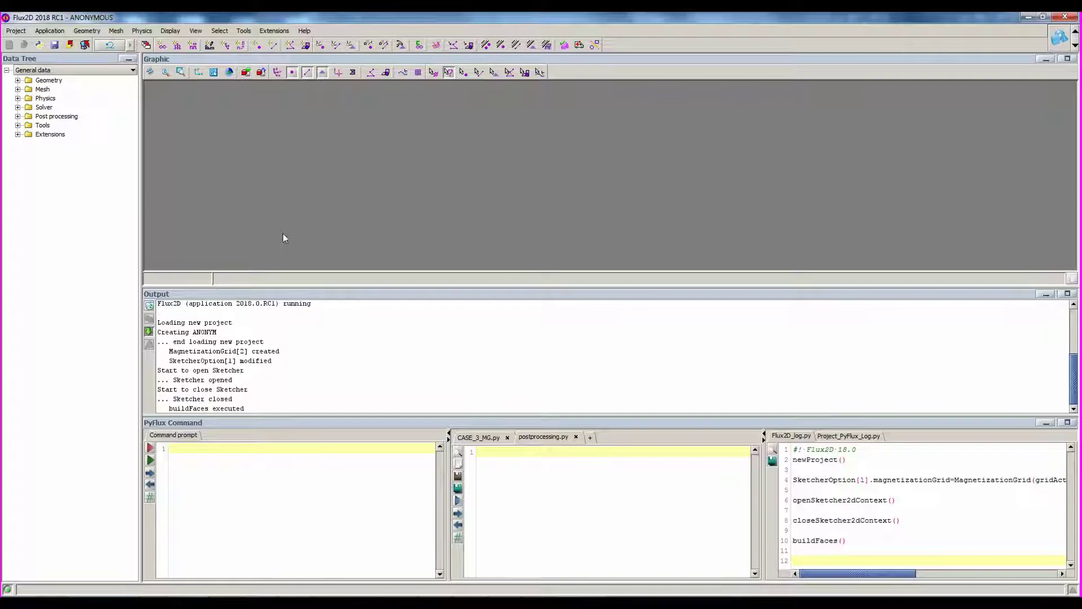
left_click(146, 32)
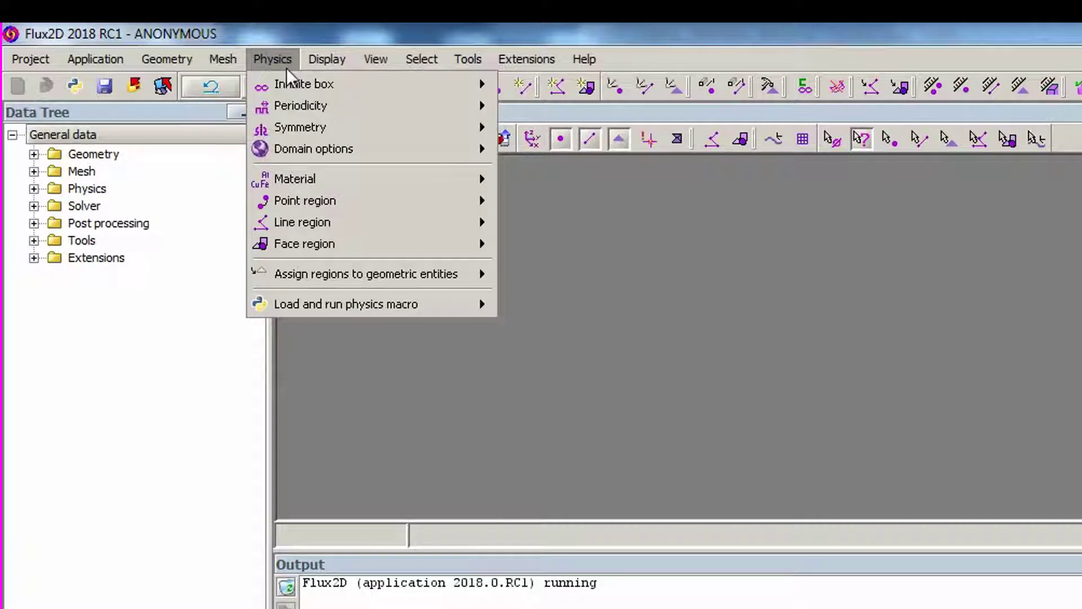
Step: Define a Magneto Static 2D application with domain depth 1
left_click(107, 58)
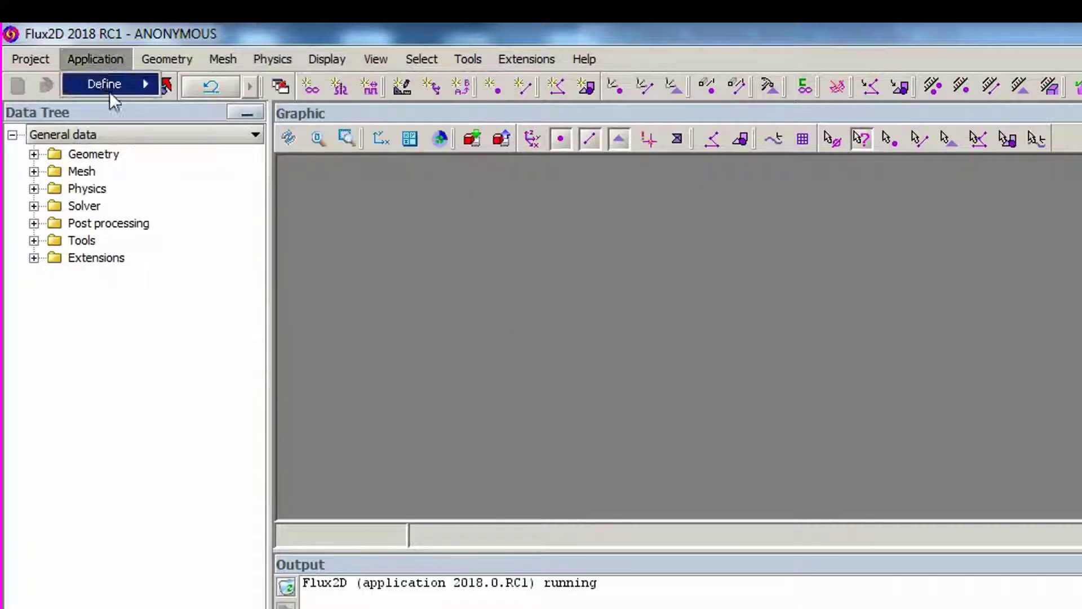
mouse_move(112, 92)
mouse_move(208, 83)
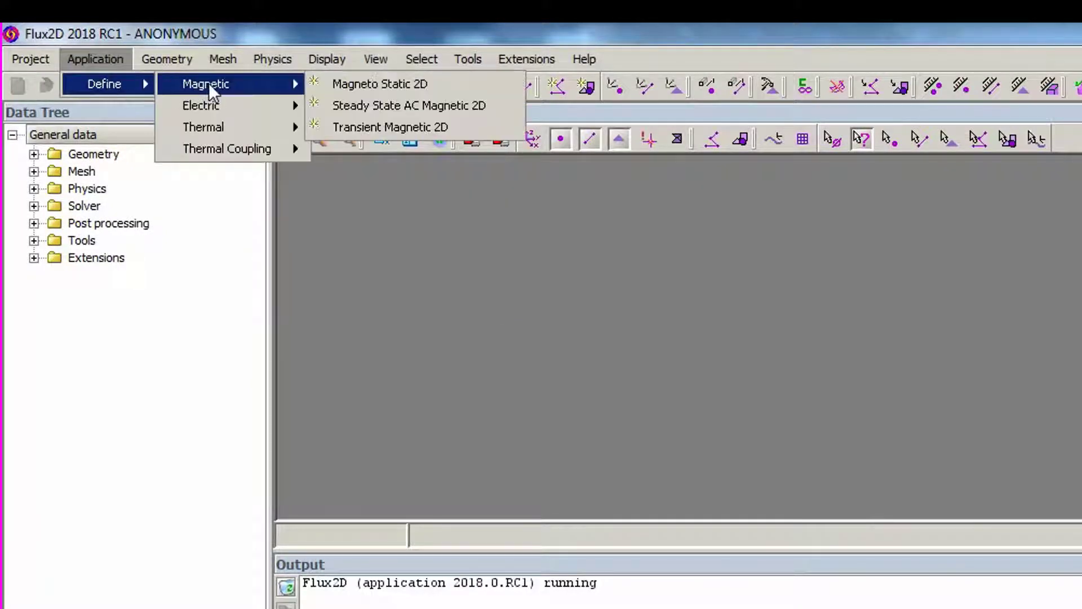
left_click(335, 83)
left_click(299, 309)
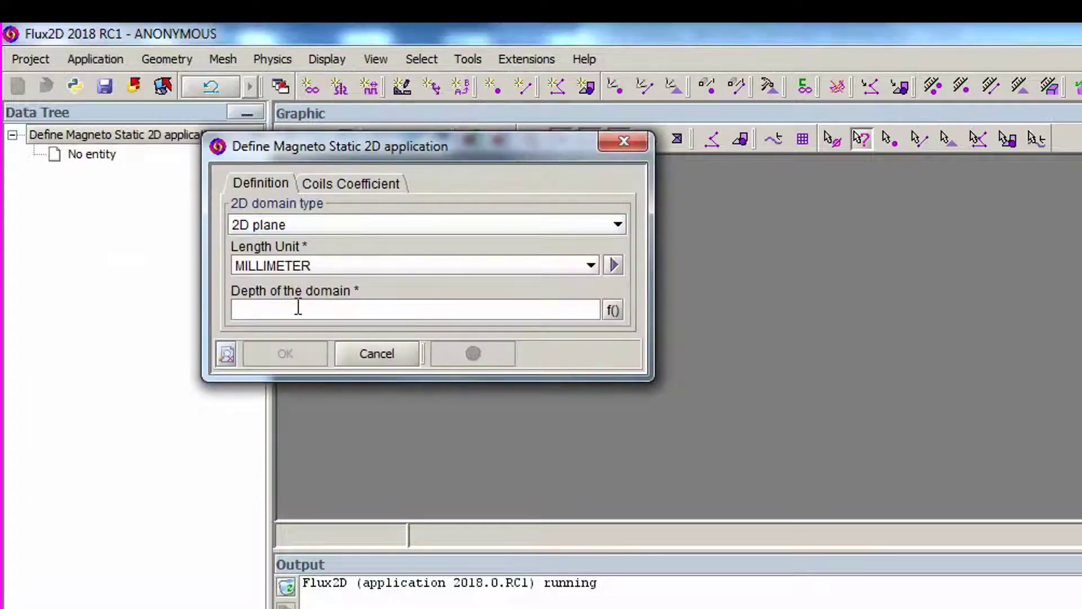
type("1")
key("Return")
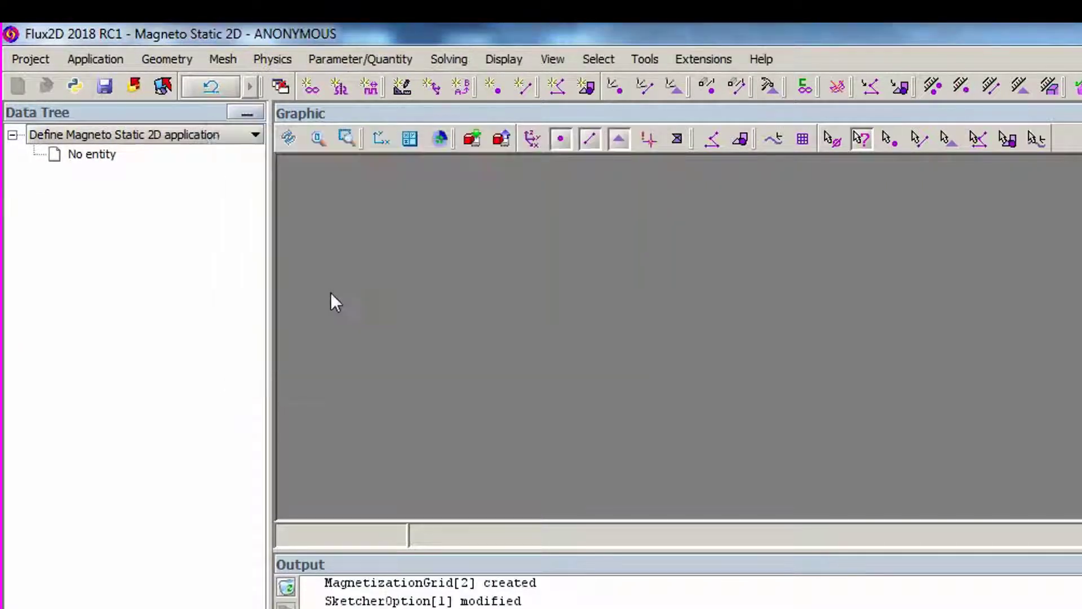
Step: Browse the Physics commands, expand Extensions in the data tree, and browse the Geometry commands
left_click(283, 57)
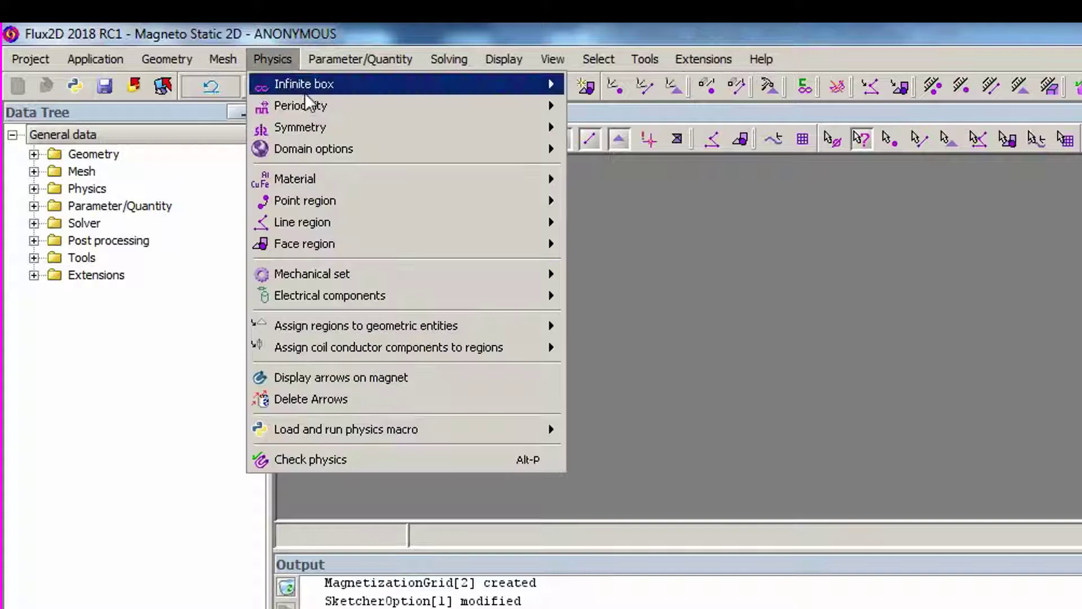
mouse_move(318, 296)
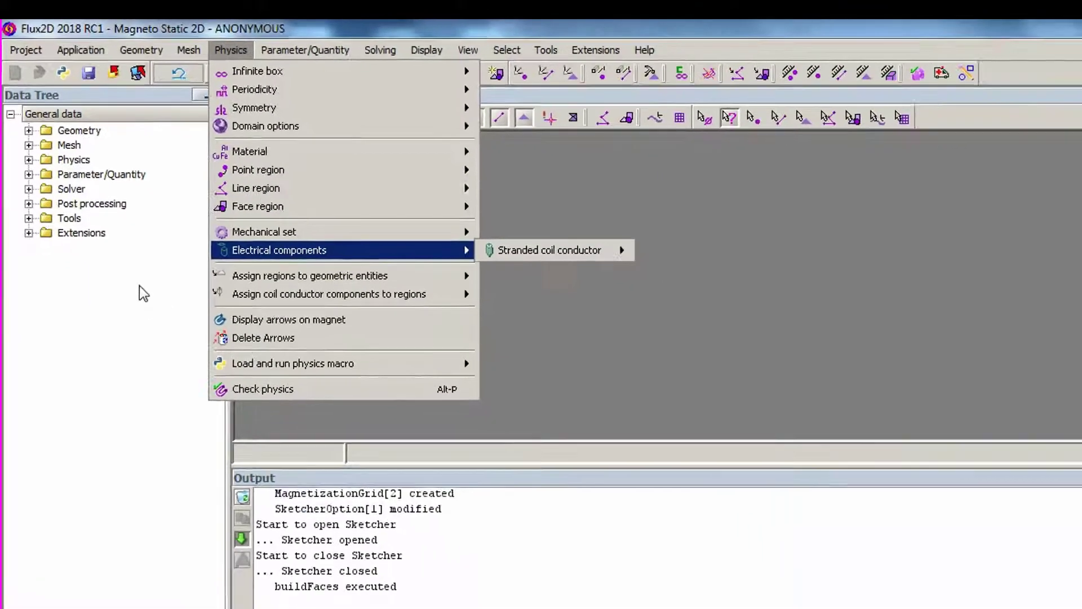
double_click(96, 275)
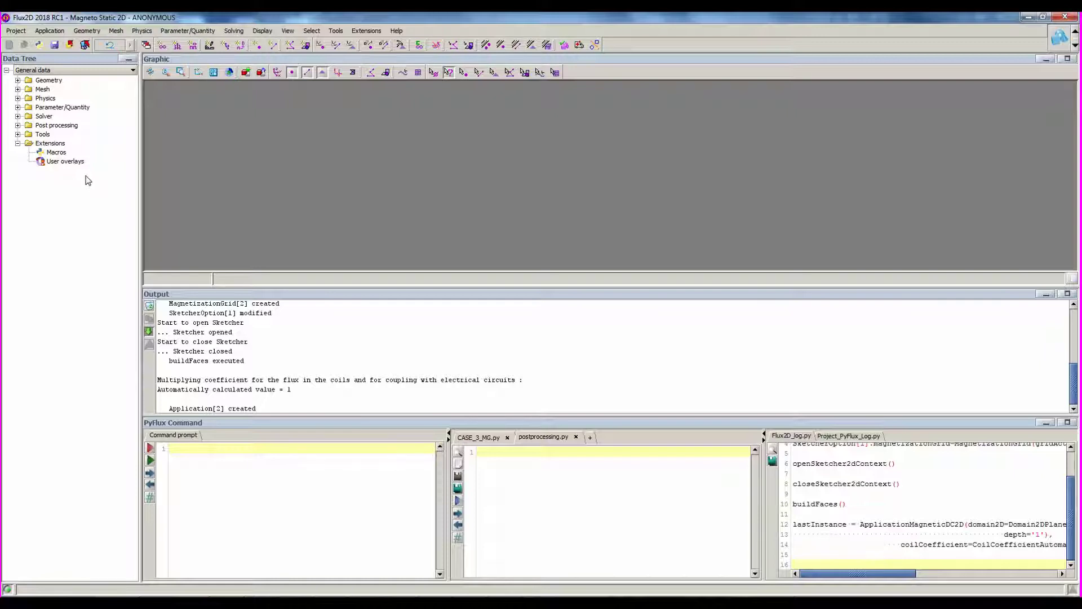
left_click(86, 31)
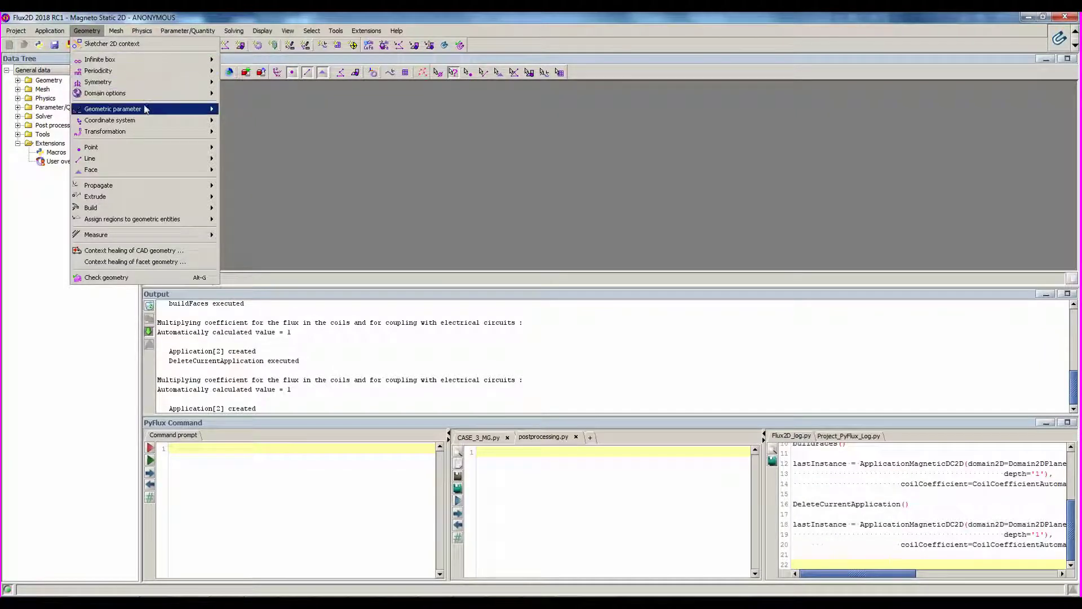
mouse_move(146, 109)
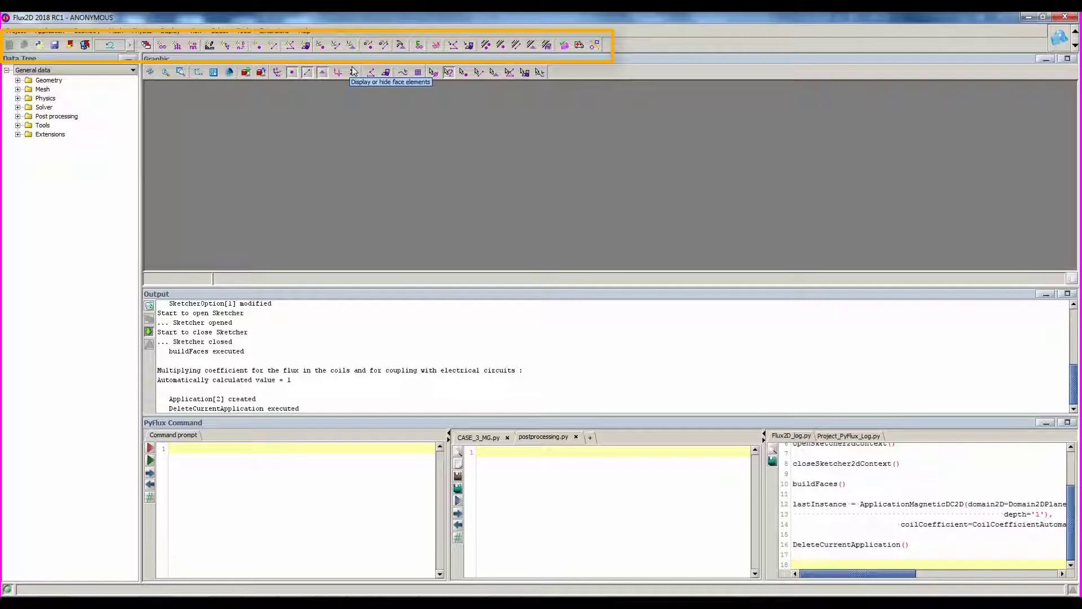
Step: Switch the working context to Mesh
left_click(1060, 38)
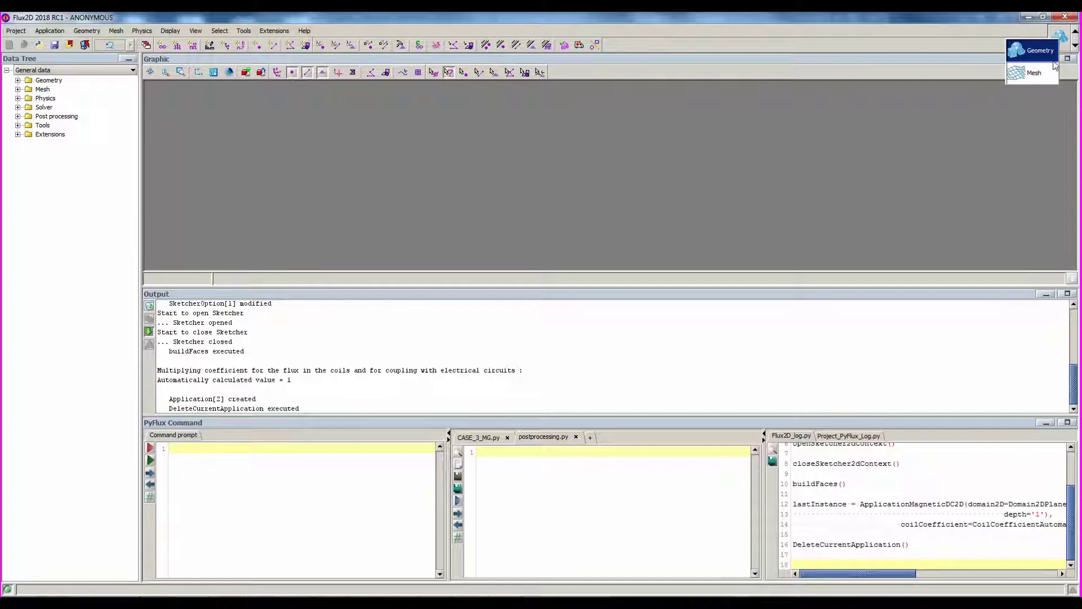
left_click(1034, 73)
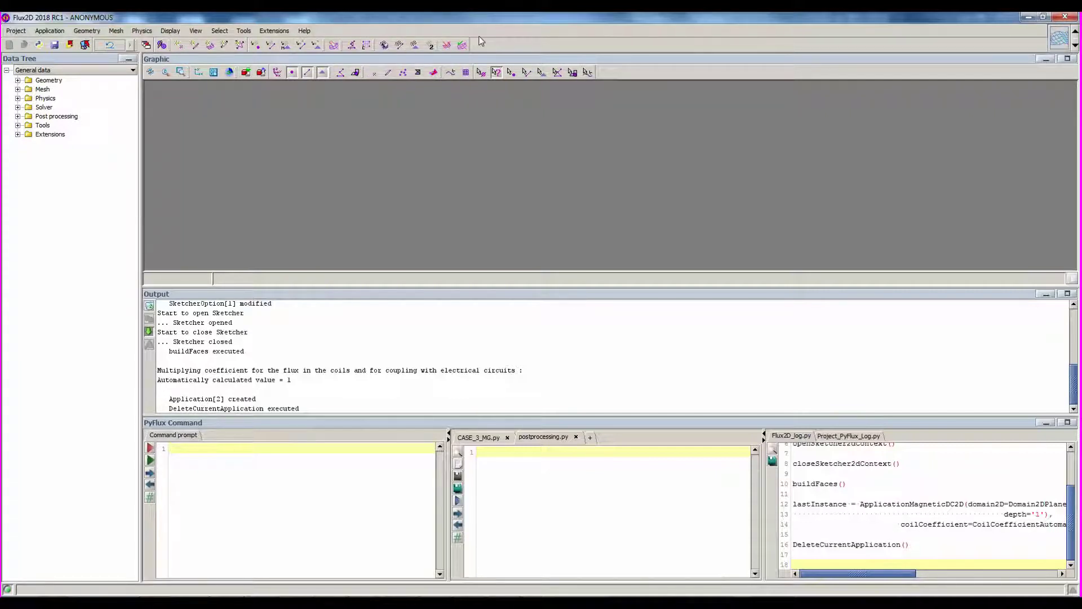
left_click(1059, 39)
Step: Define a Magneto Static 2D application again with domain depth 1
left_click(58, 34)
mouse_move(54, 43)
mouse_move(107, 42)
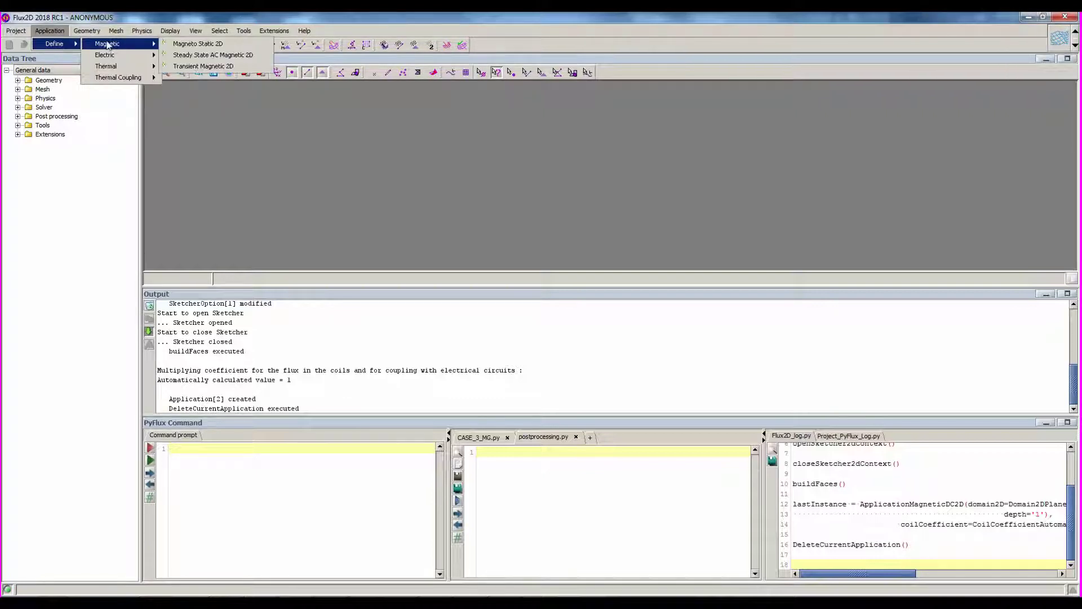
left_click(186, 42)
left_click(154, 159)
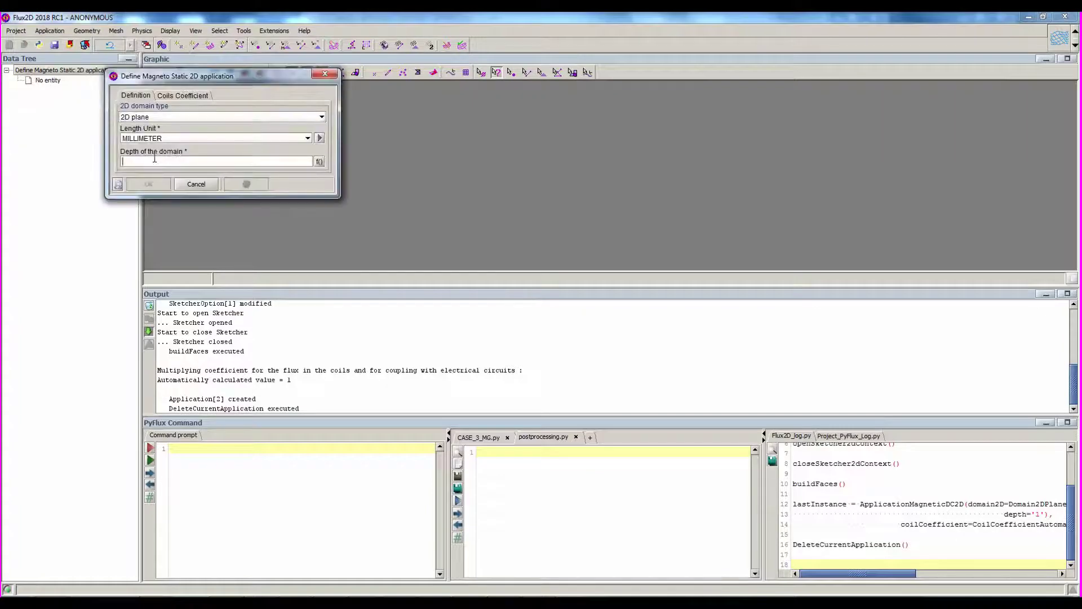
type("1")
key("Return")
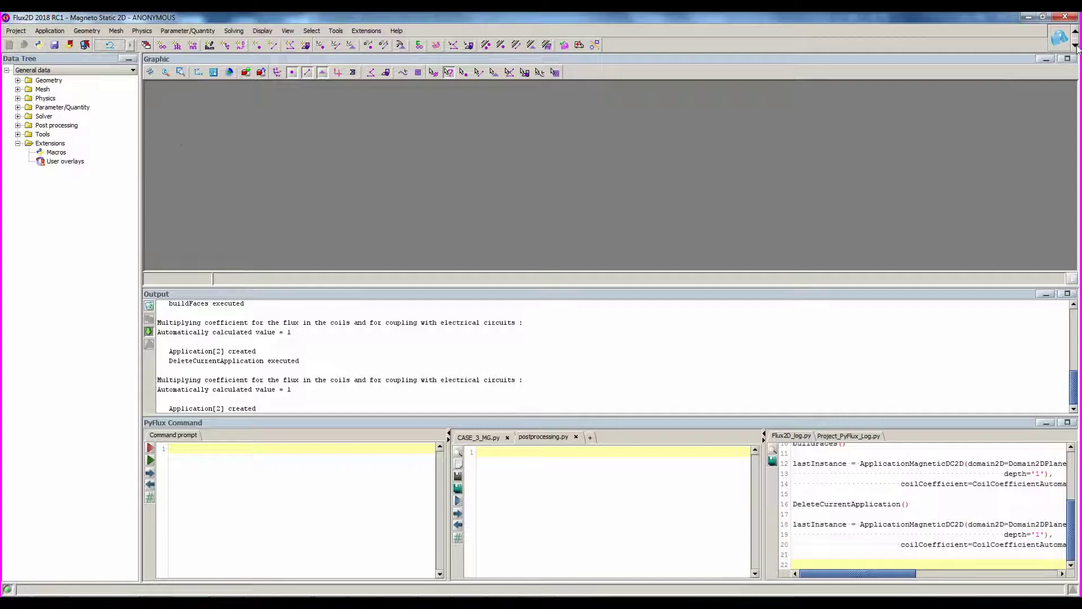
Step: Switch the working context to Physics
left_click(1060, 38)
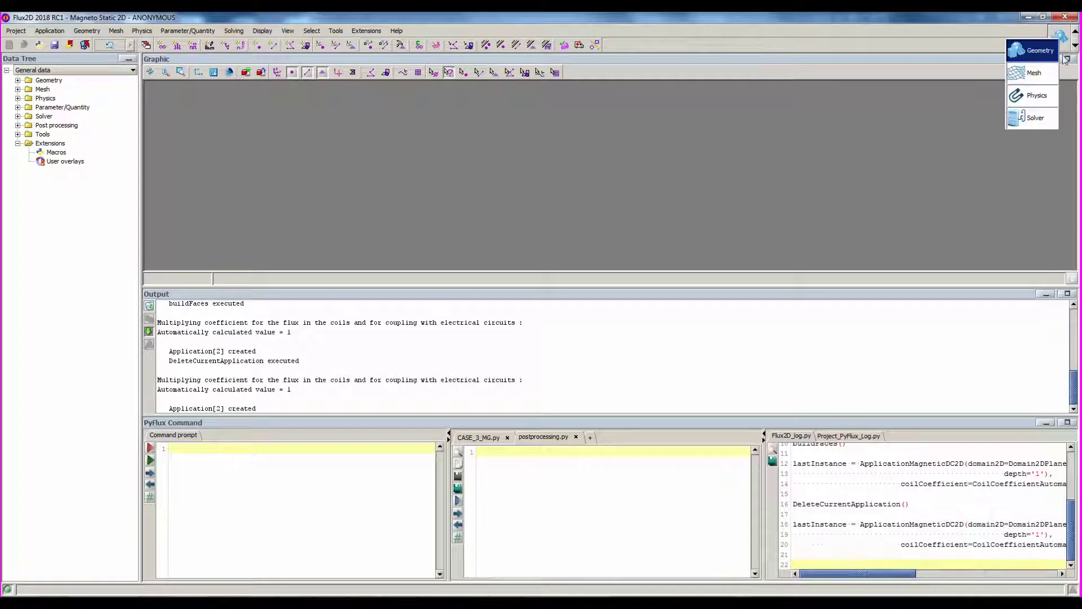
left_click(1044, 99)
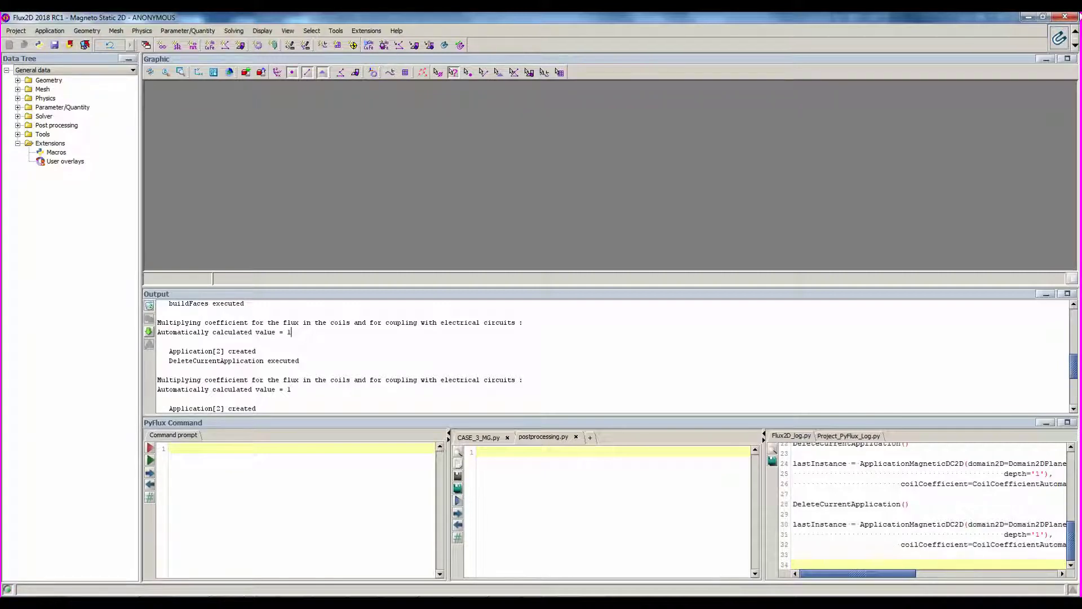
left_click(1059, 40)
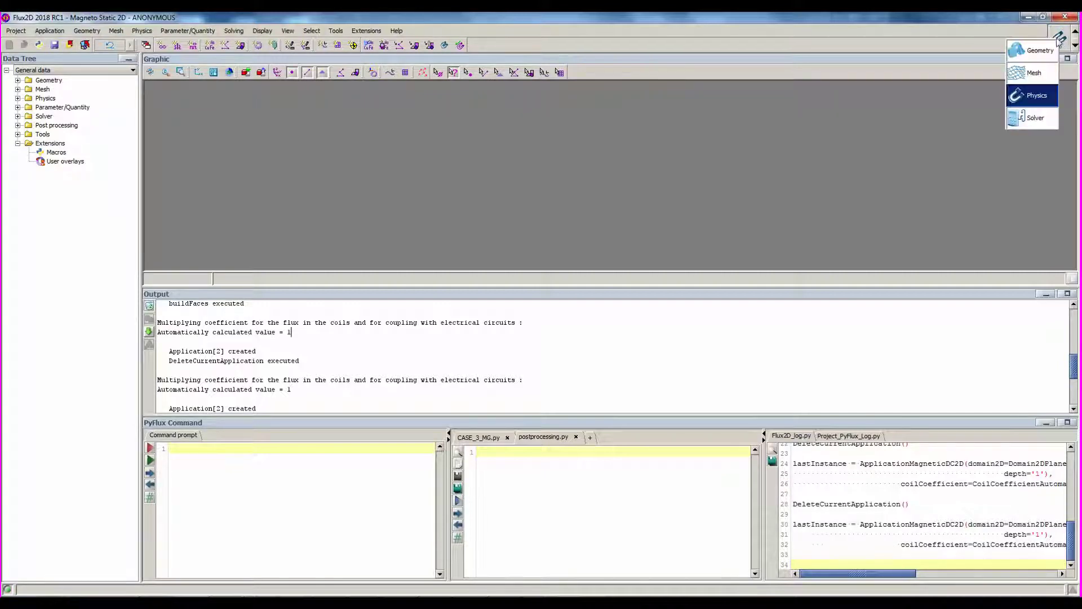
Step: Return to the Geometry context and cancel the New Geometric Parameter dialog unused
left_click(1030, 59)
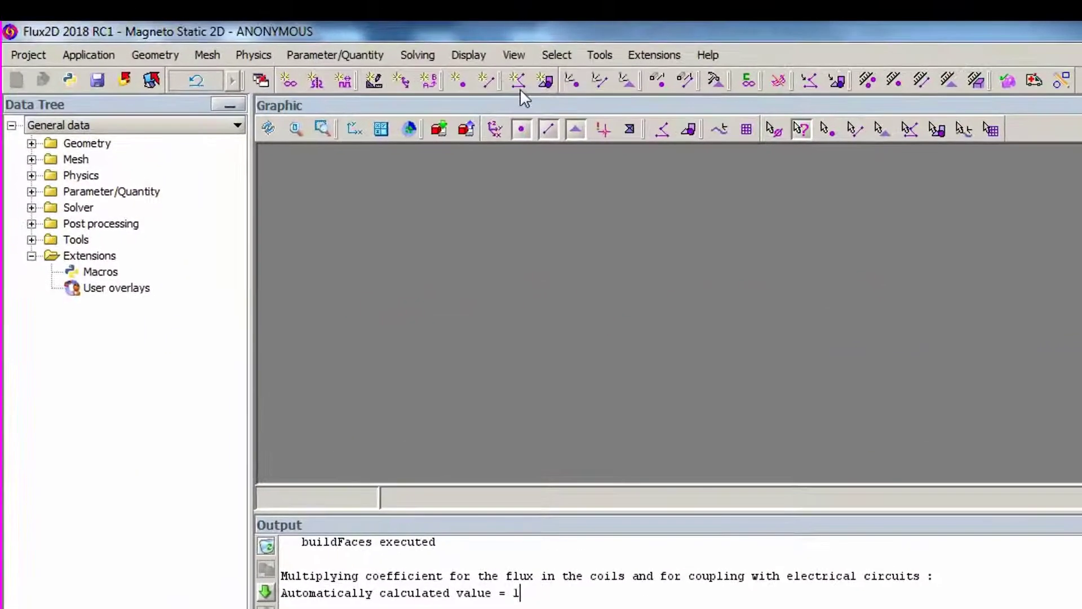
left_click(373, 79)
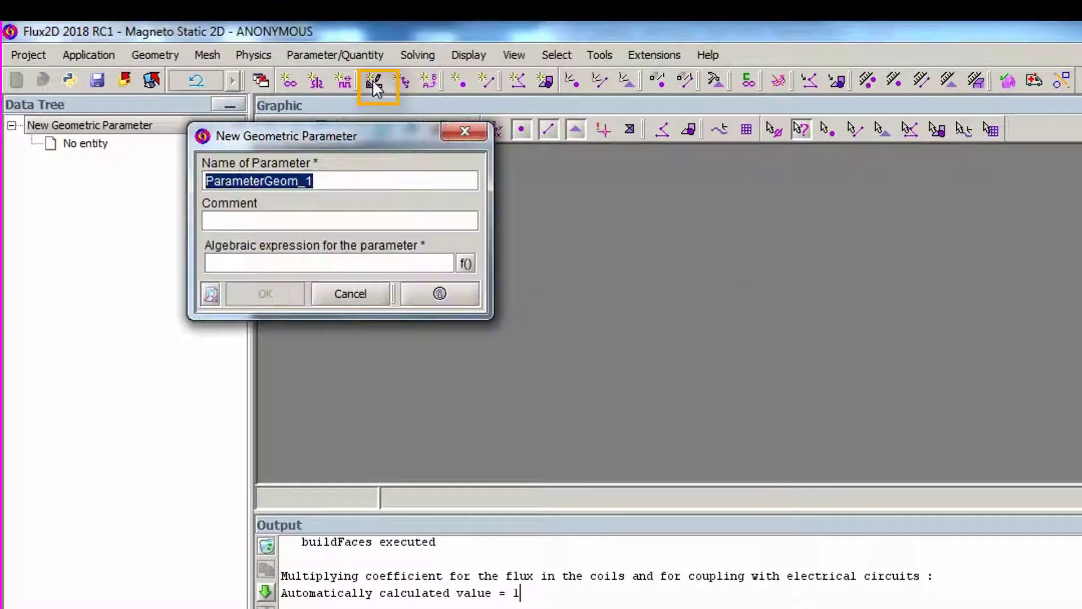
left_click(464, 134)
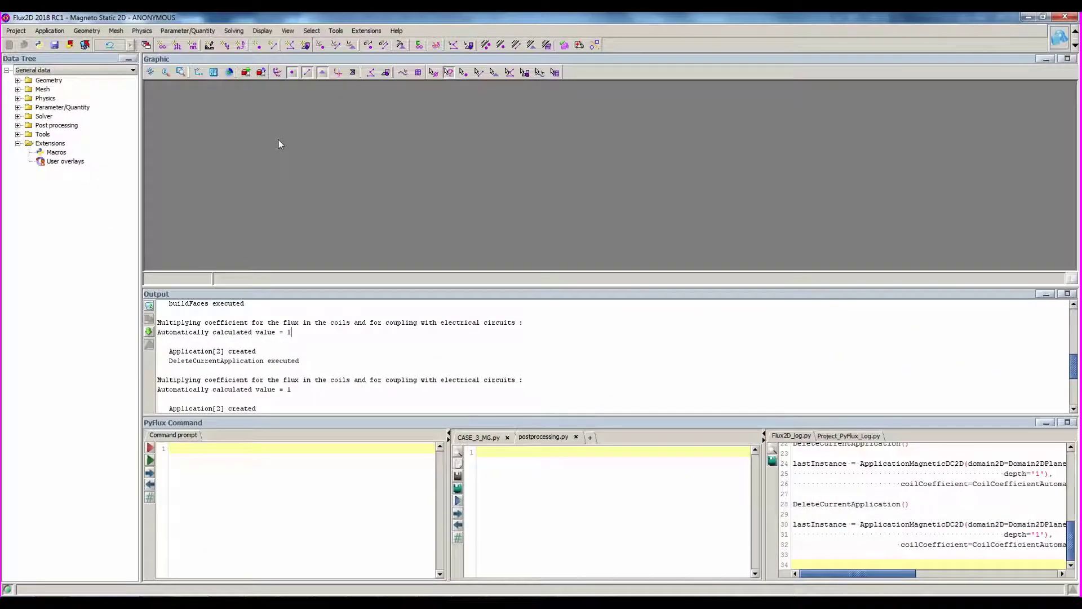
Step: Expand Geometry > Geometric tools, inspect the Geometric parameter actions, then expand Physics
left_click(17, 80)
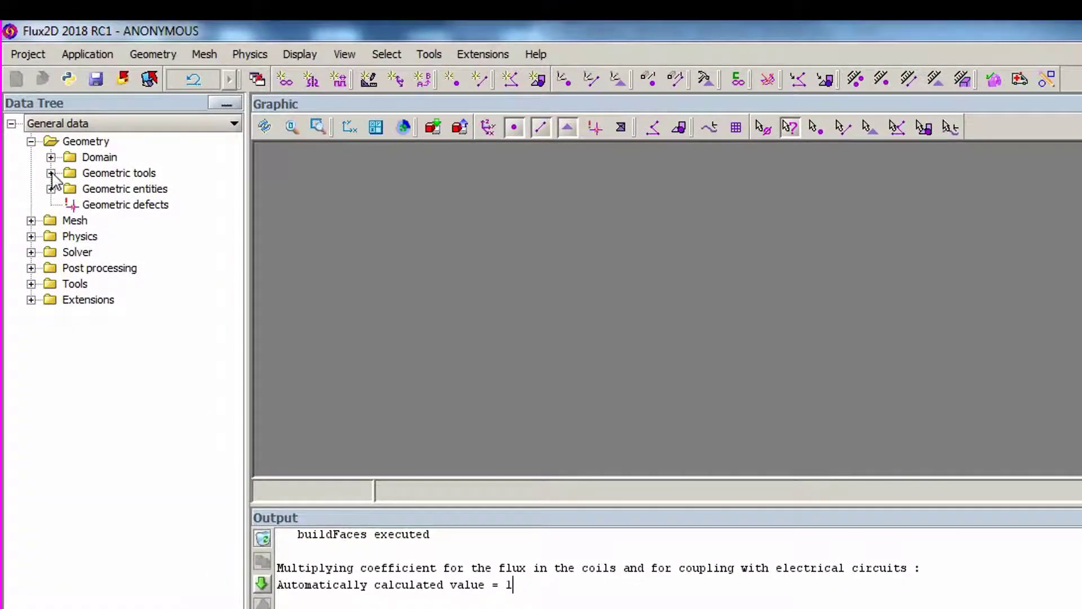
left_click(51, 173)
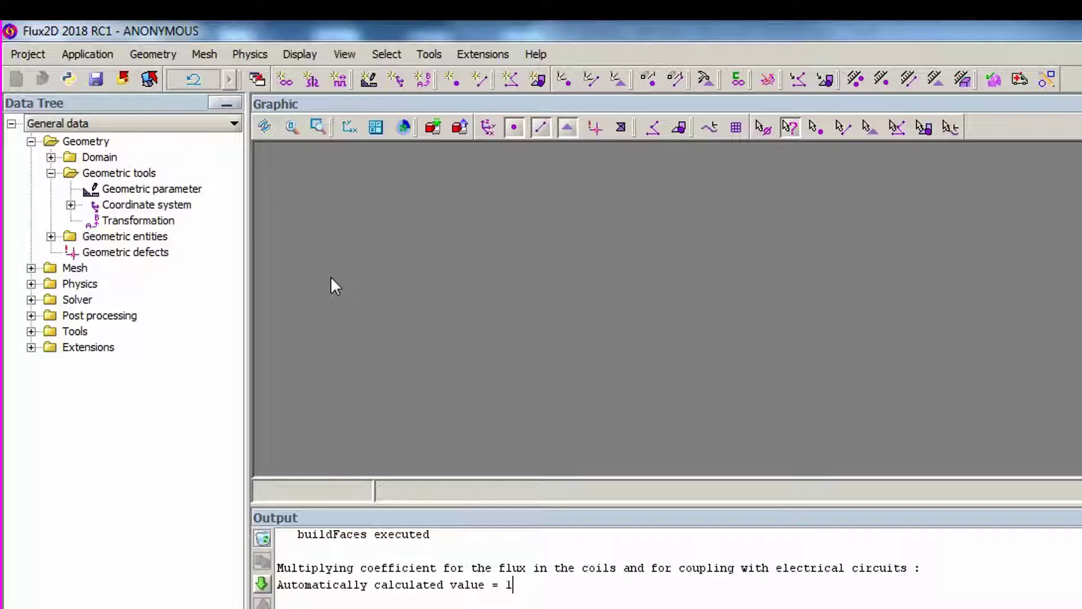
right_click(136, 190)
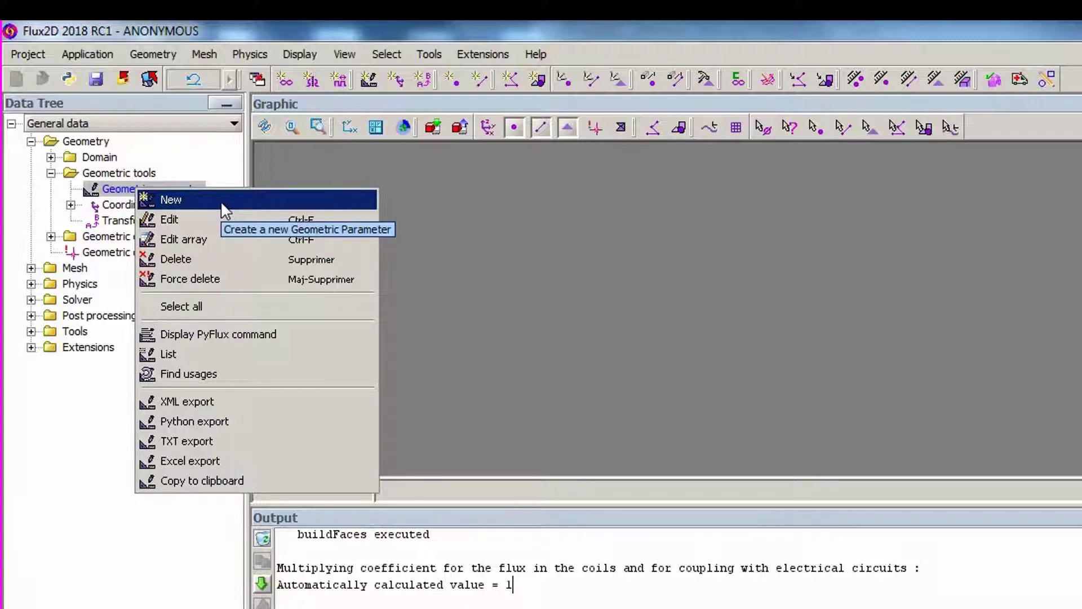
left_click(519, 245)
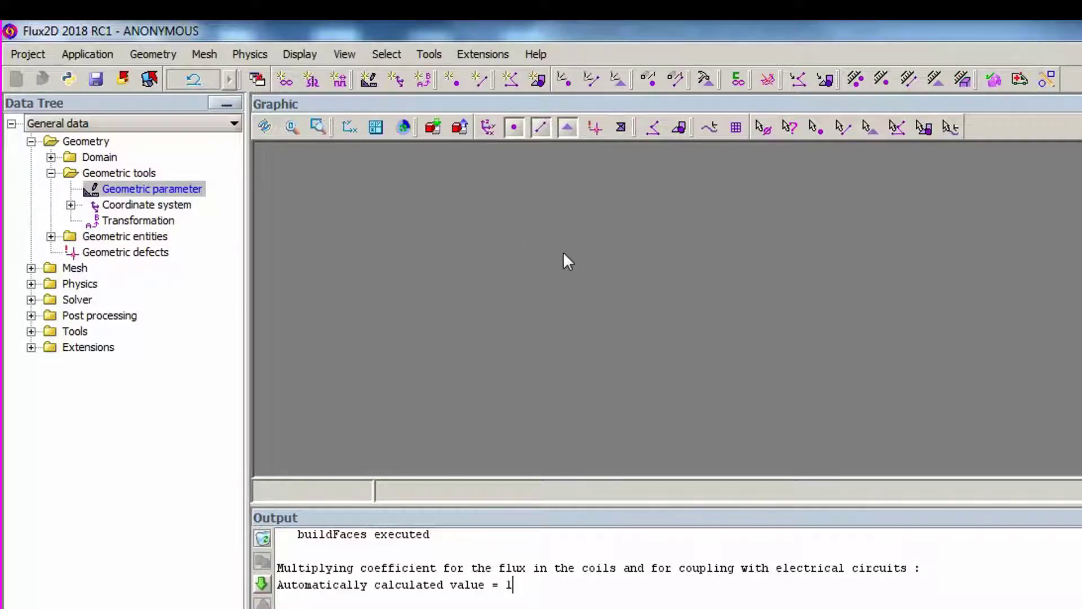
left_click(31, 284)
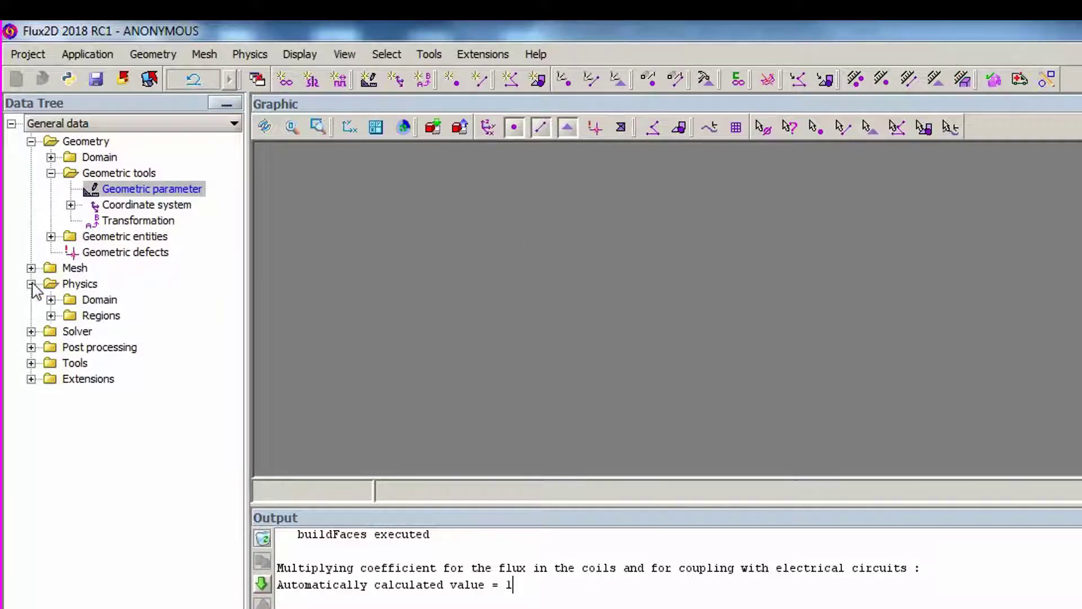
Step: Define a Magneto Static 2D application with depth 1 and expand the Physics branch
left_click(50, 315)
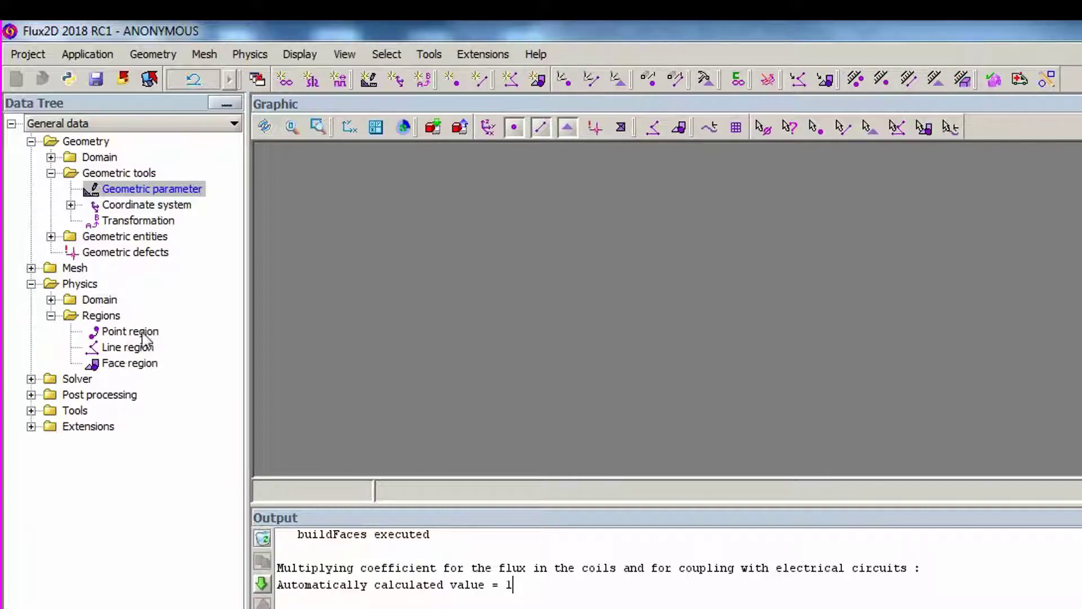
left_click(91, 54)
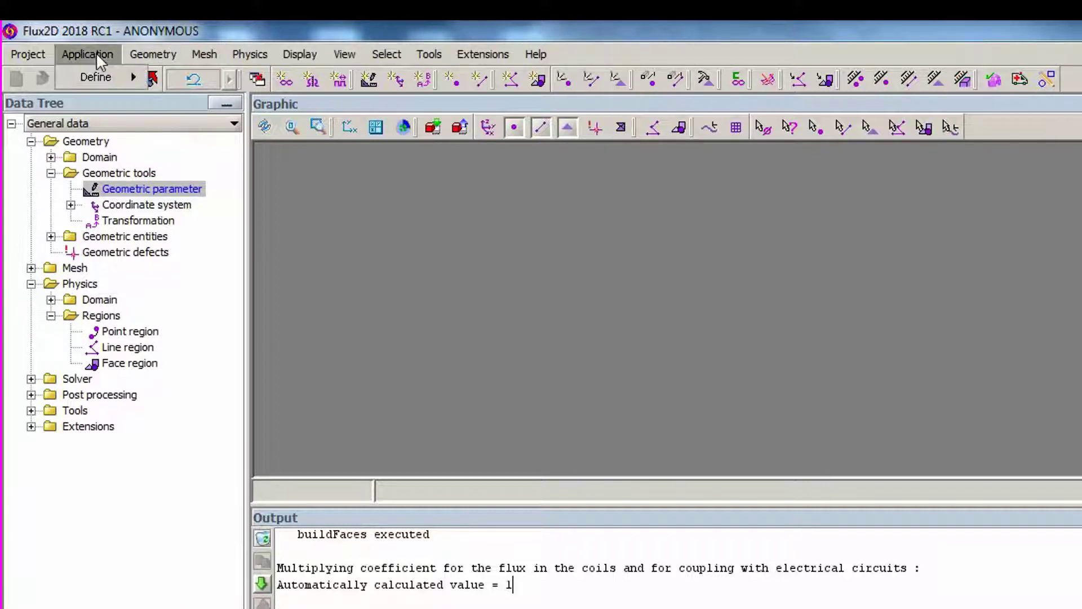
mouse_move(114, 76)
mouse_move(188, 75)
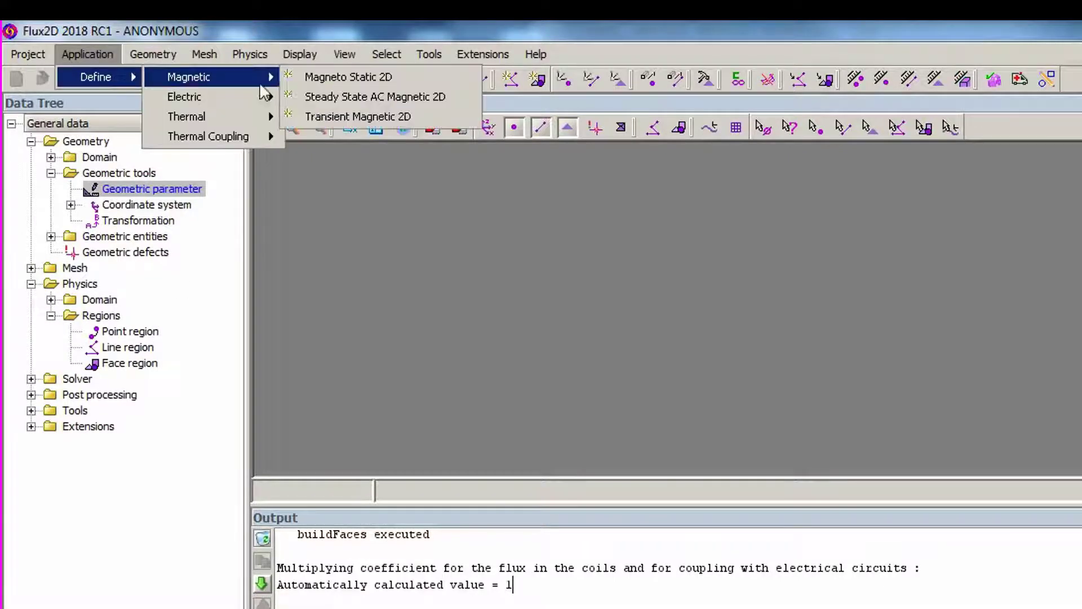
left_click(324, 76)
type("1")
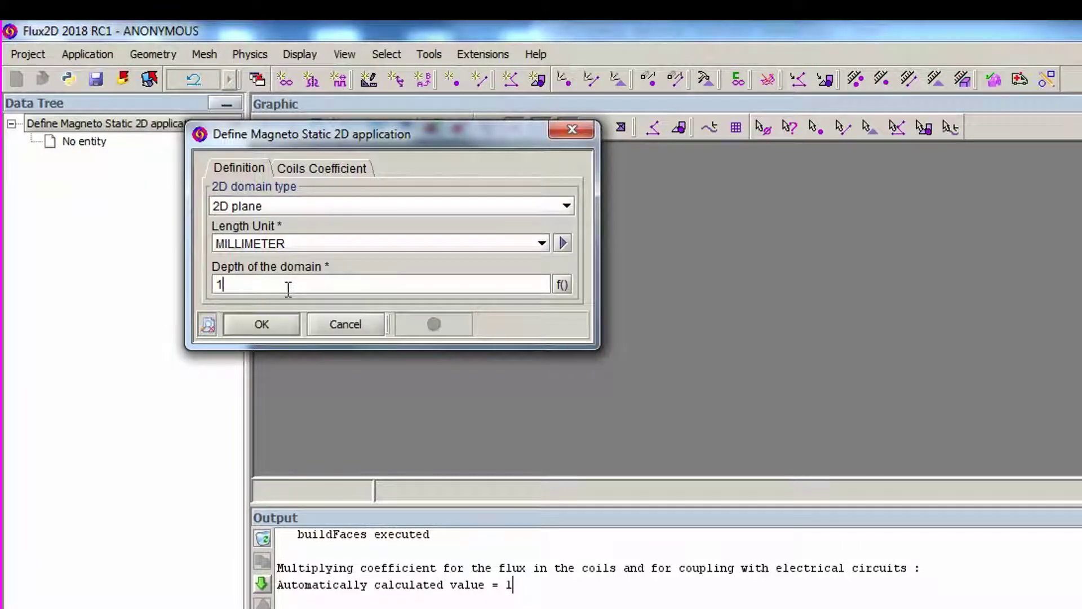
left_click(262, 325)
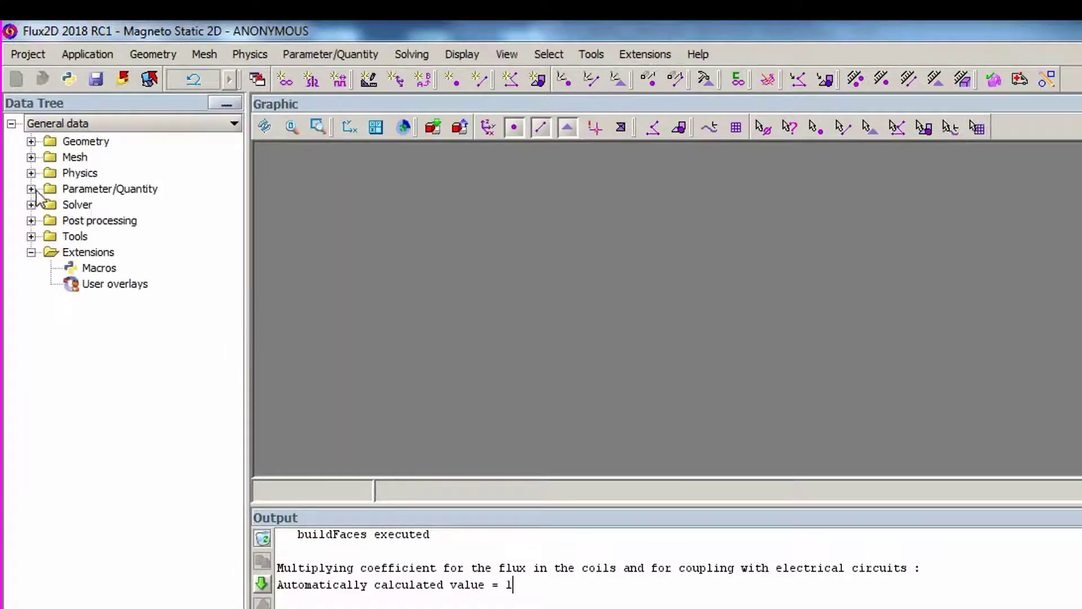
left_click(31, 173)
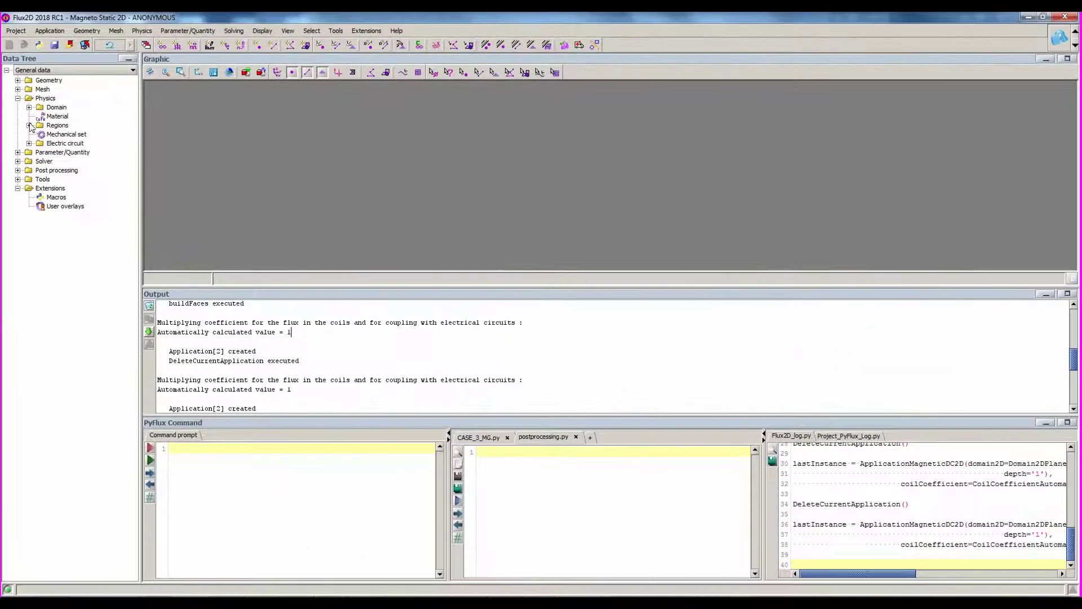
Step: Expand Regions, Domain and Electric circuit under Physics, then focus the PyFlux Command prompt
left_click(29, 125)
left_click(29, 107)
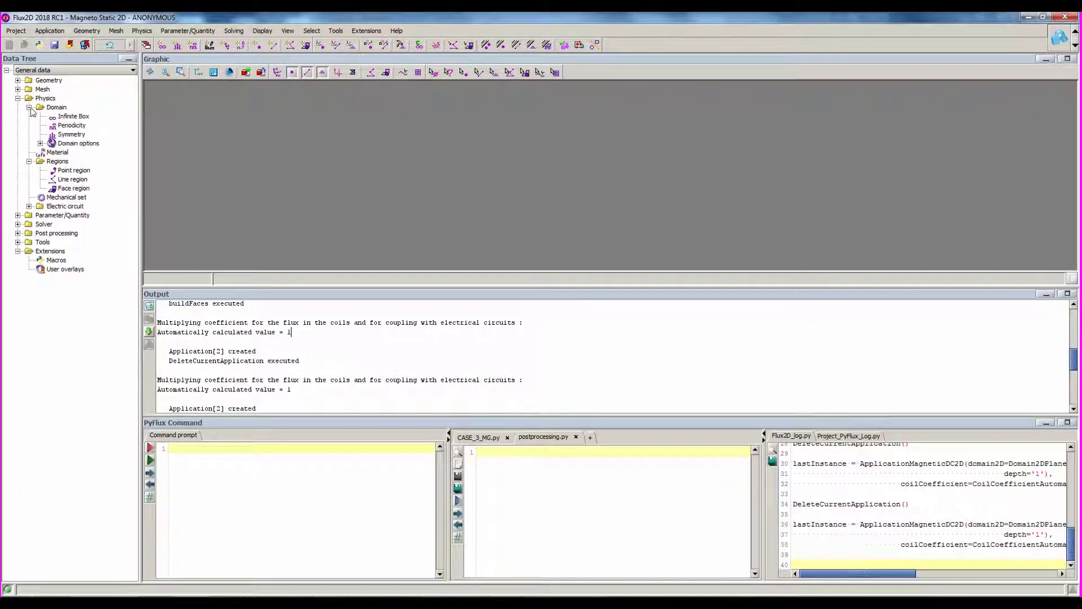
left_click(29, 207)
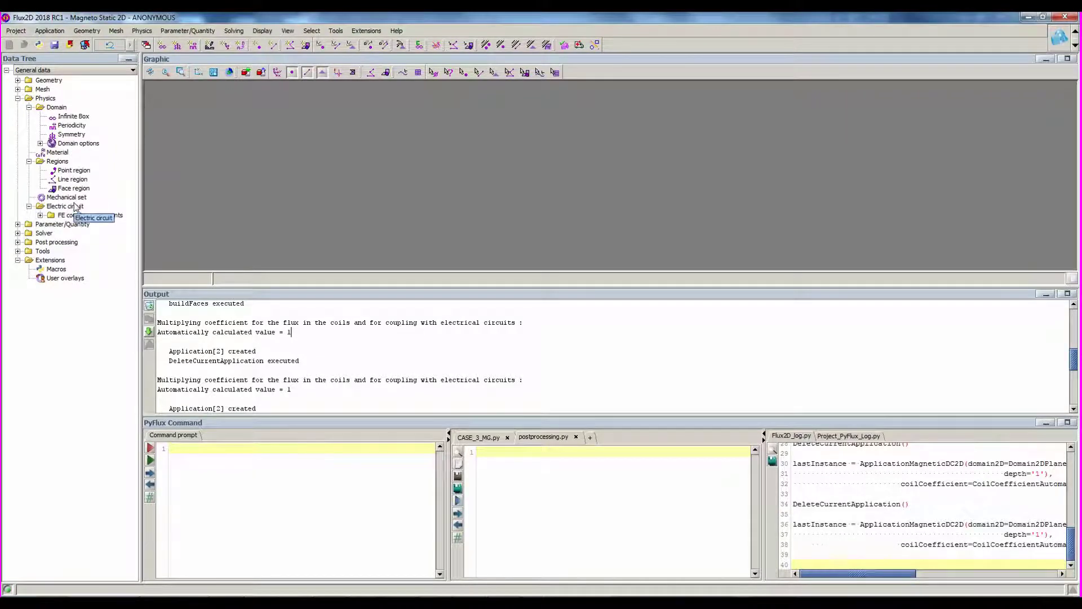
left_click(386, 462)
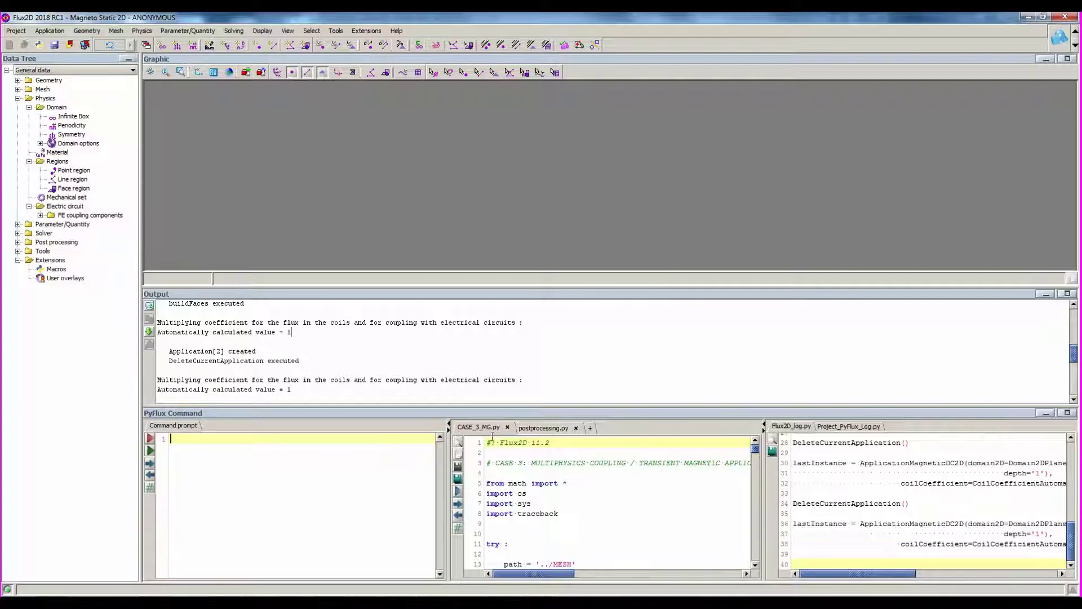
Step: Cancel the new command file and view the Project_PyFlux_Log.py log instead
left_click(458, 455)
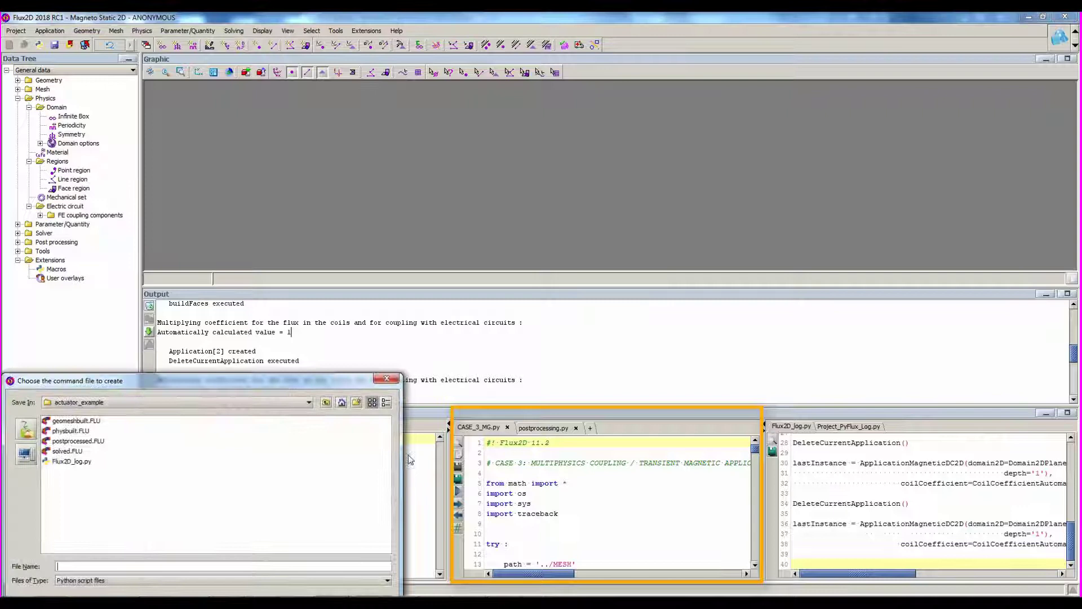
left_click(388, 380)
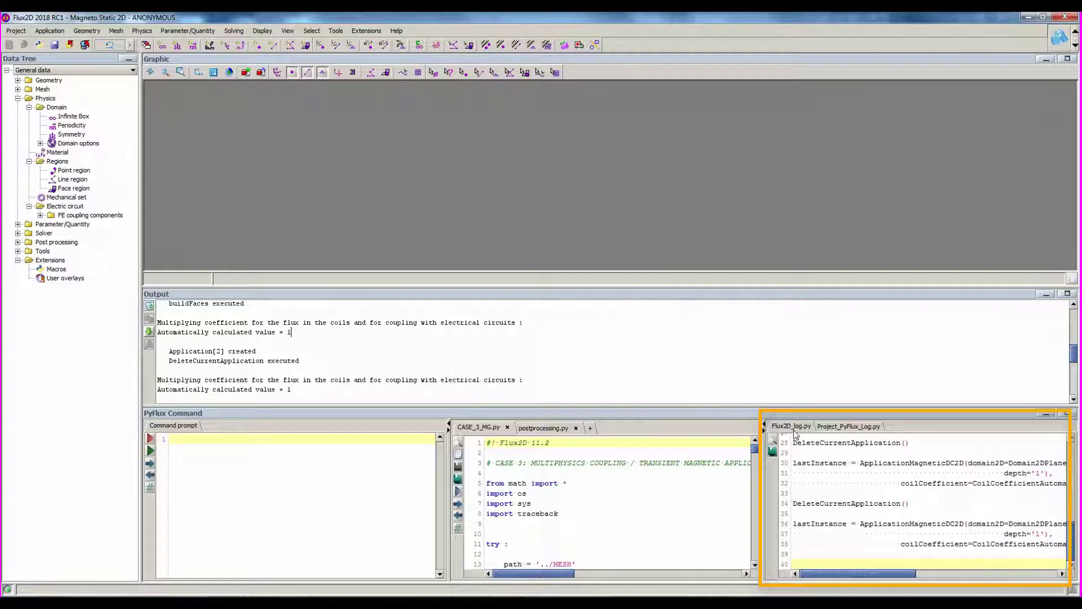
left_click(844, 430)
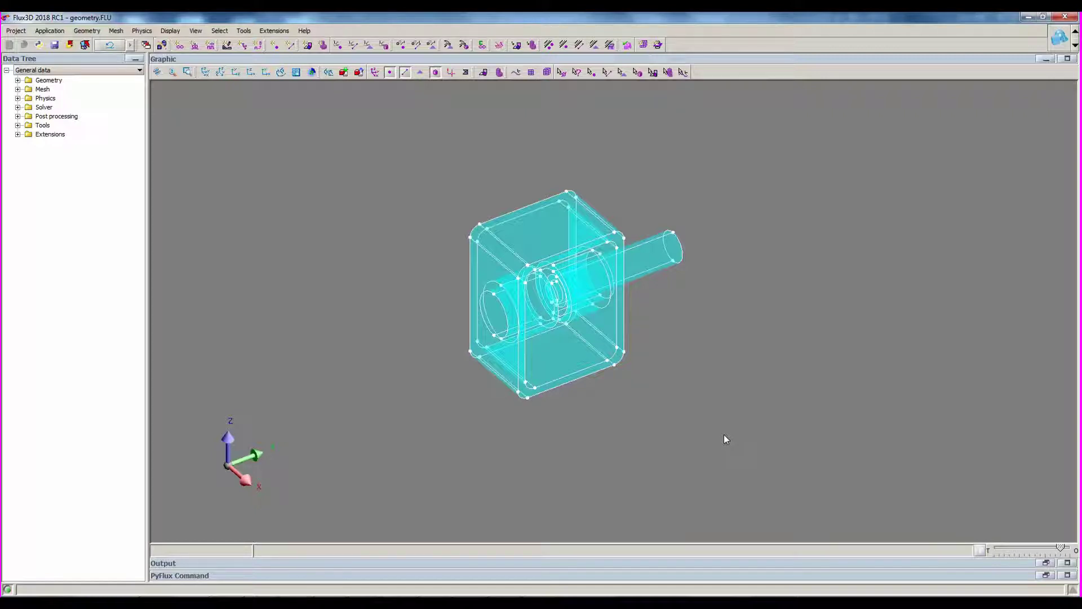
Step: Browse the Geometry menu, then expand Geometry > Domain and open the Infinite Box actions
left_click(93, 33)
mouse_move(130, 61)
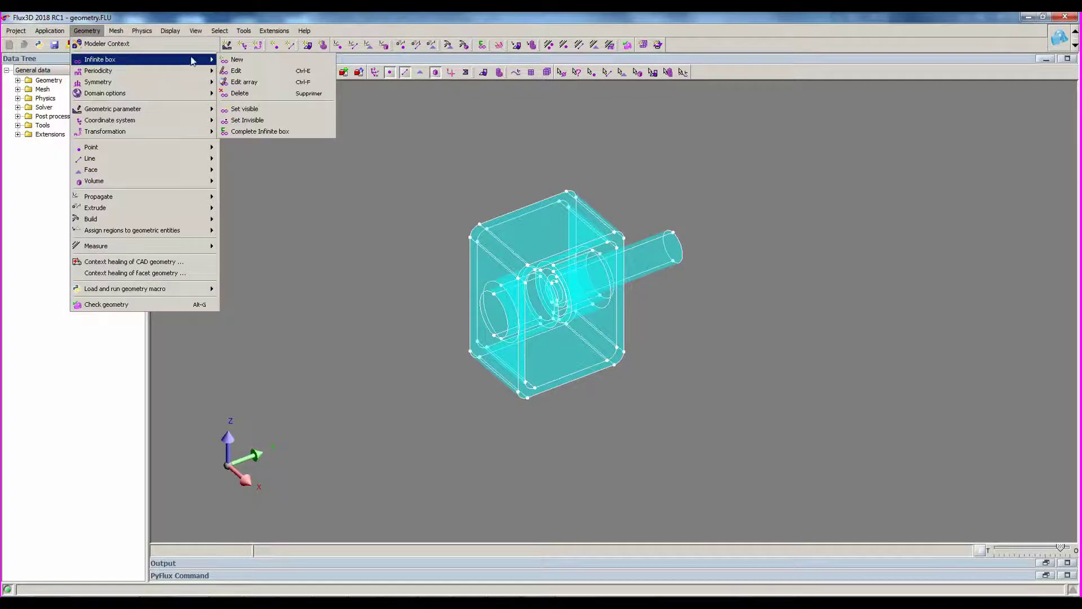
left_click(286, 214)
left_click(18, 80)
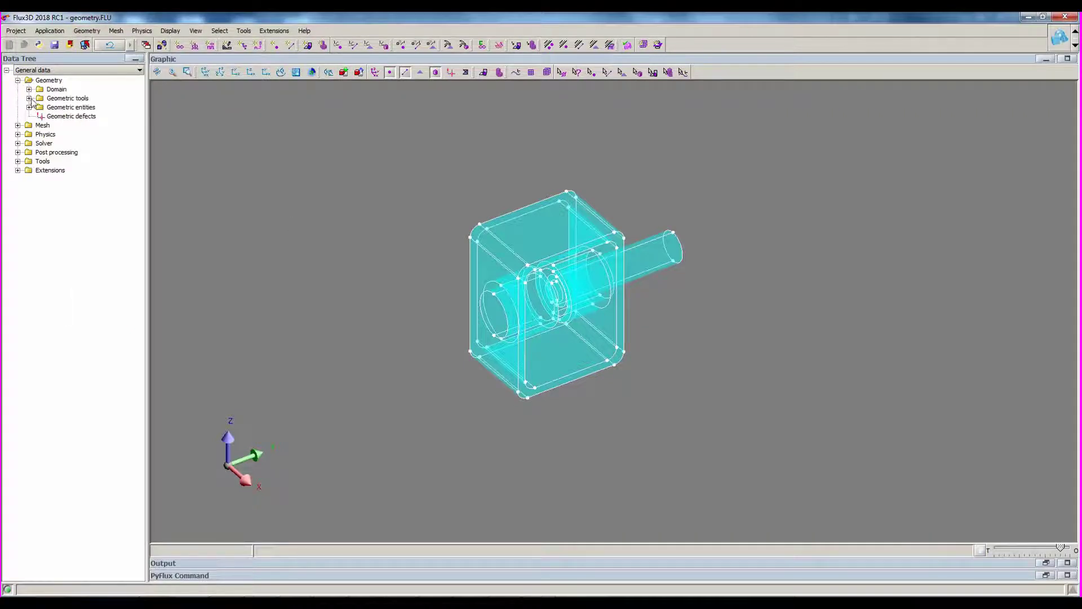
left_click(29, 89)
left_click(73, 99)
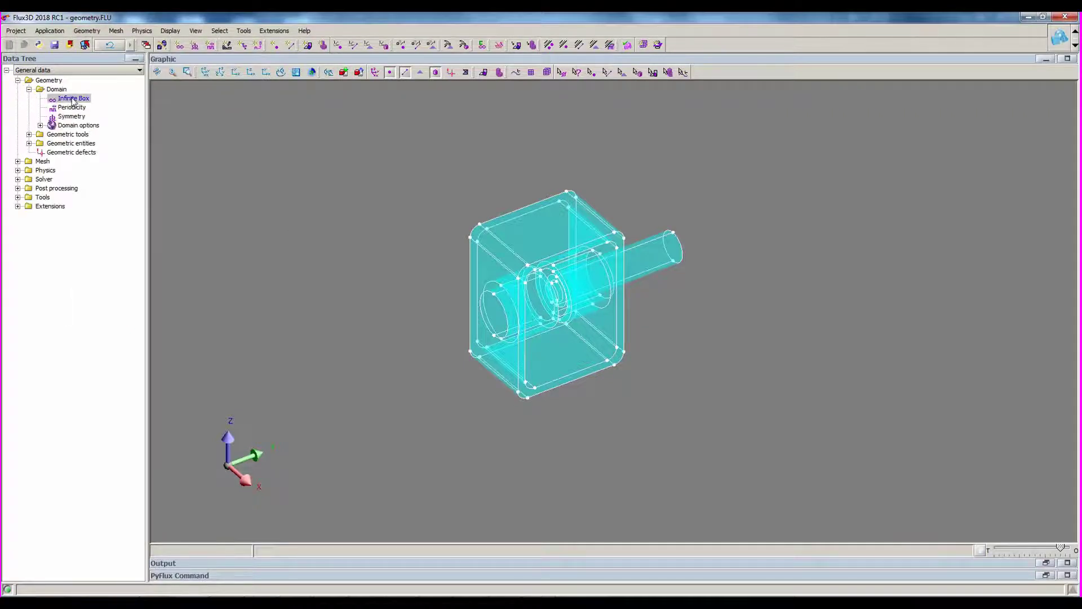
right_click(85, 102)
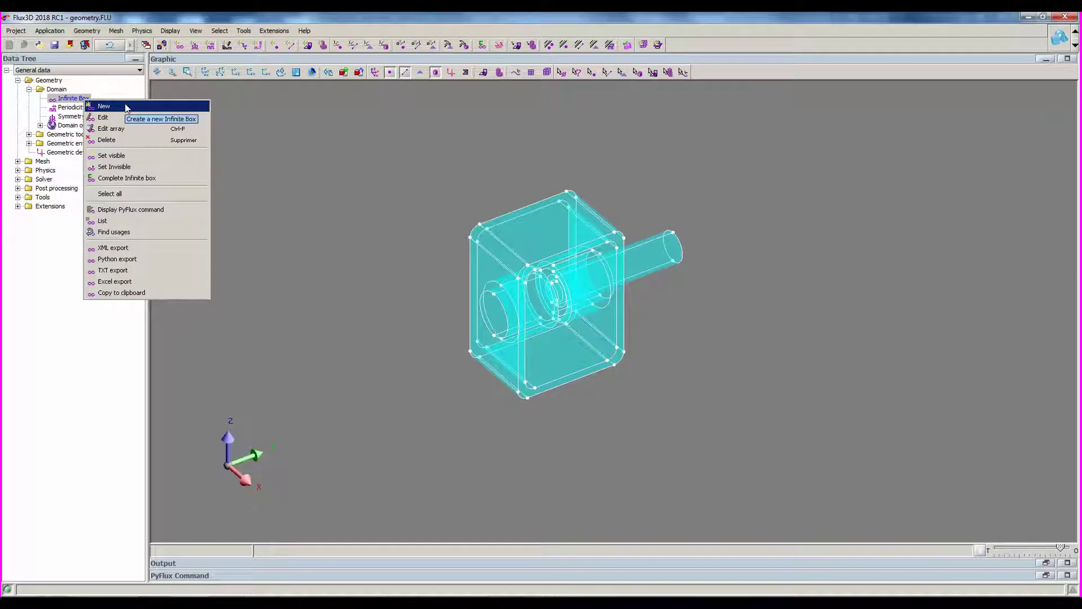
left_click(295, 137)
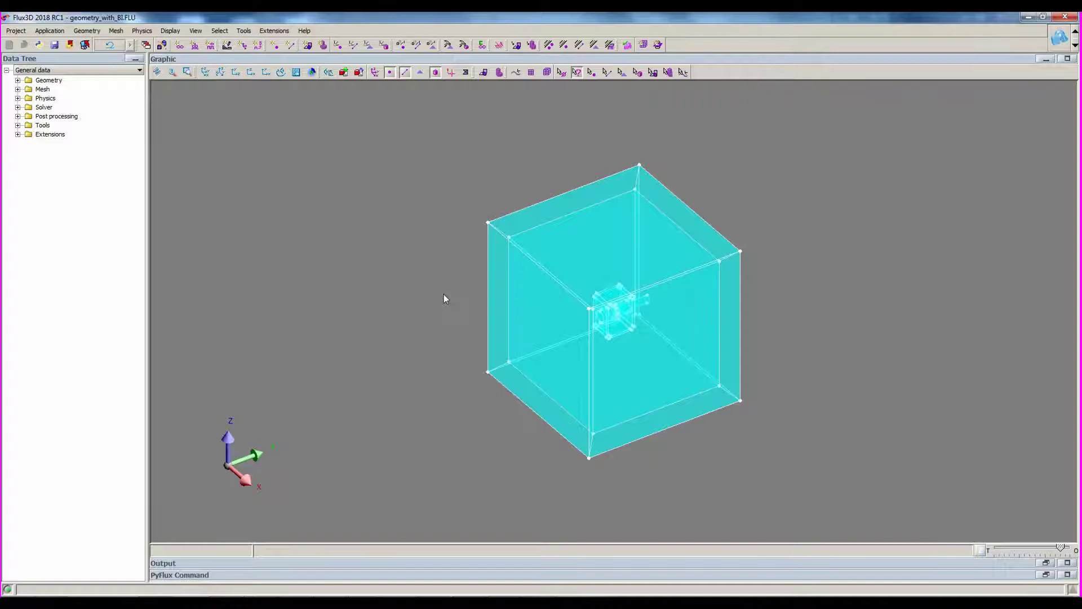
Step: Switch to the Mesh context and mesh the whole domain, including the infinite box
left_click(116, 30)
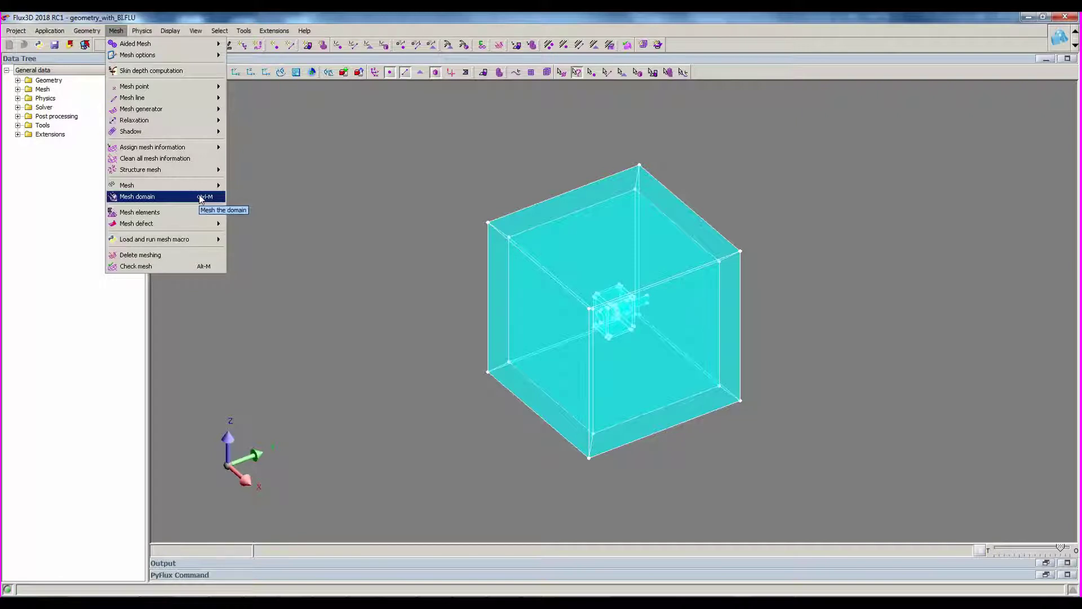
left_click(392, 205)
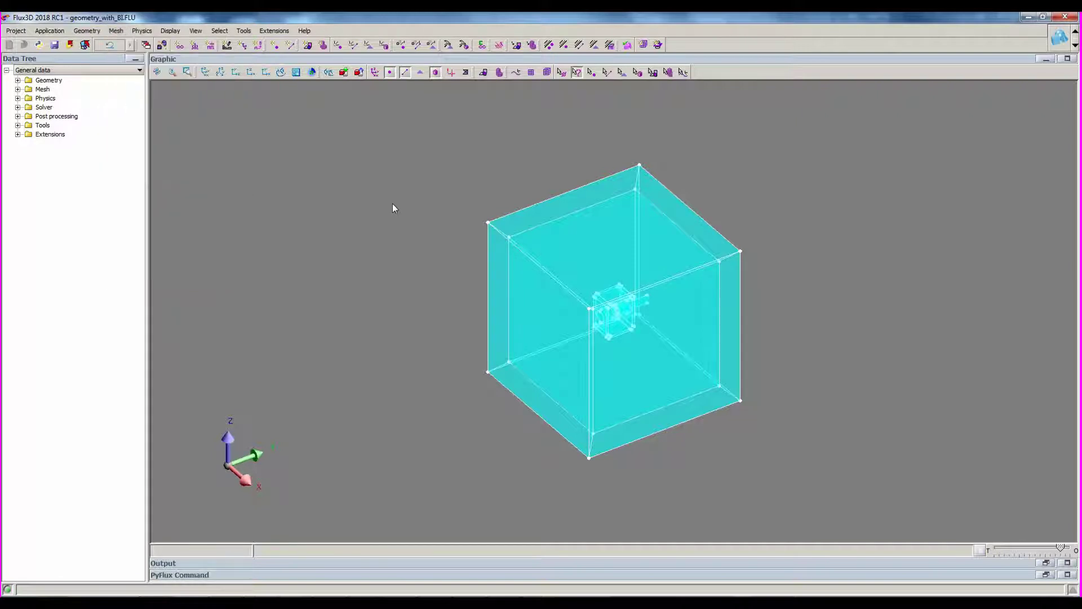
left_click(1060, 39)
left_click(1037, 75)
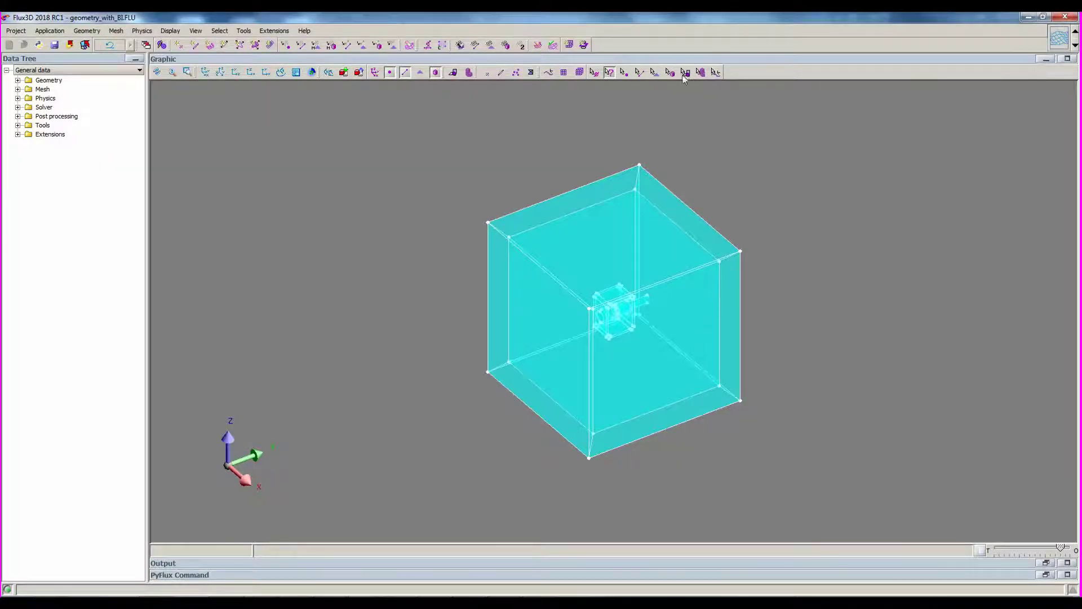
left_click(460, 45)
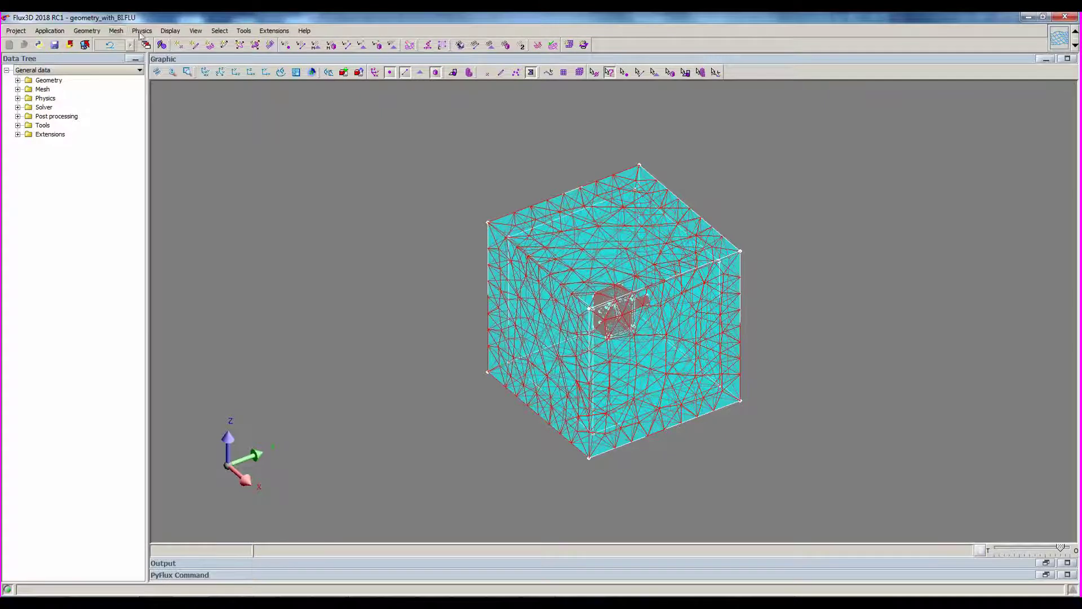
Step: Define a Magnetic > Magneto Static 3D application and switch to the Physics context
left_click(51, 31)
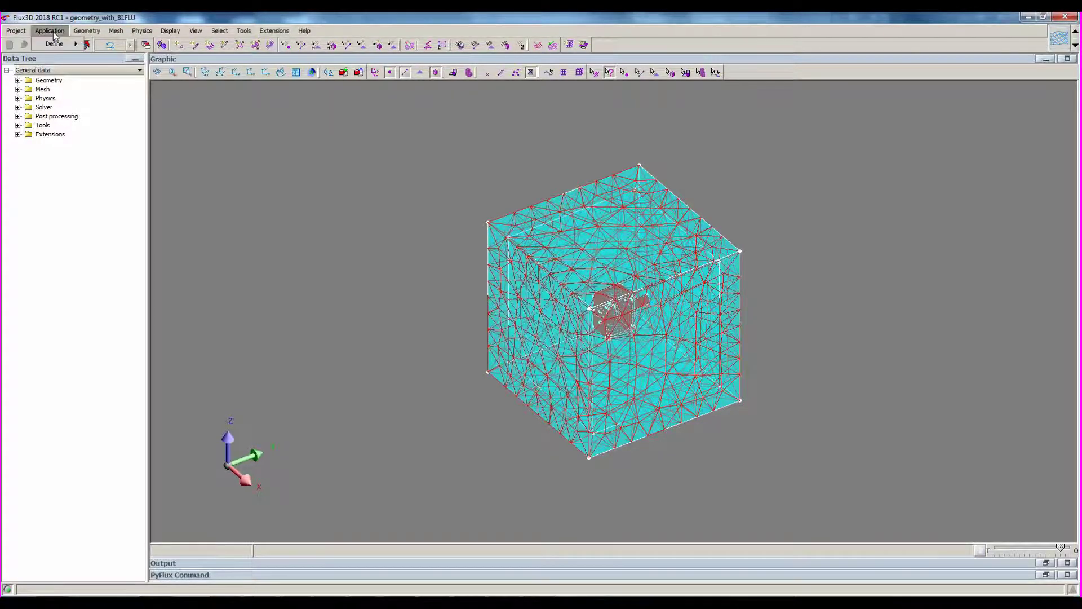
mouse_move(65, 45)
mouse_move(147, 47)
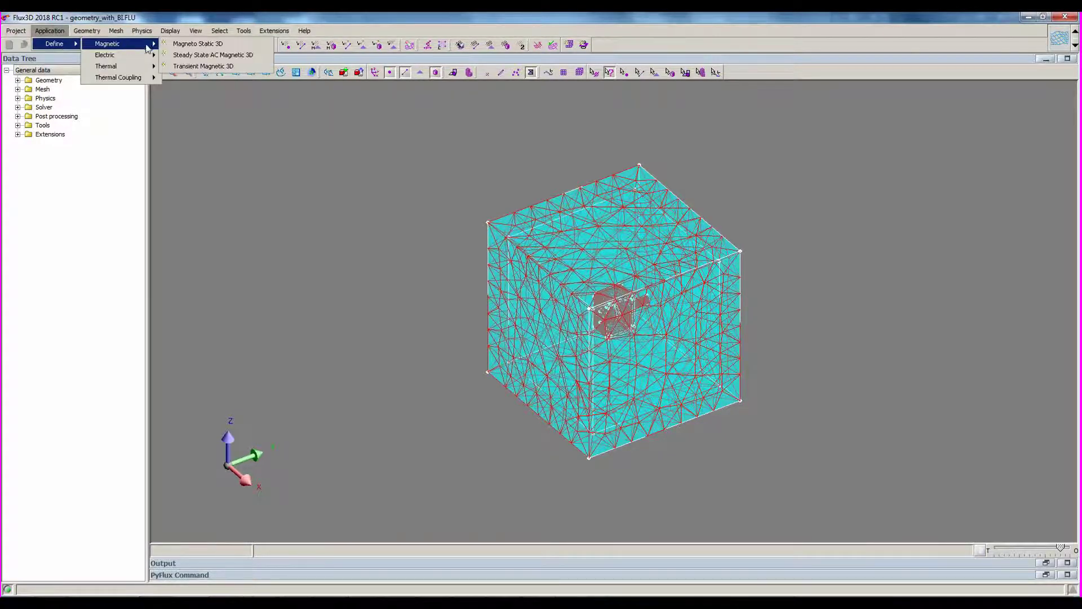
left_click(197, 43)
left_click(162, 216)
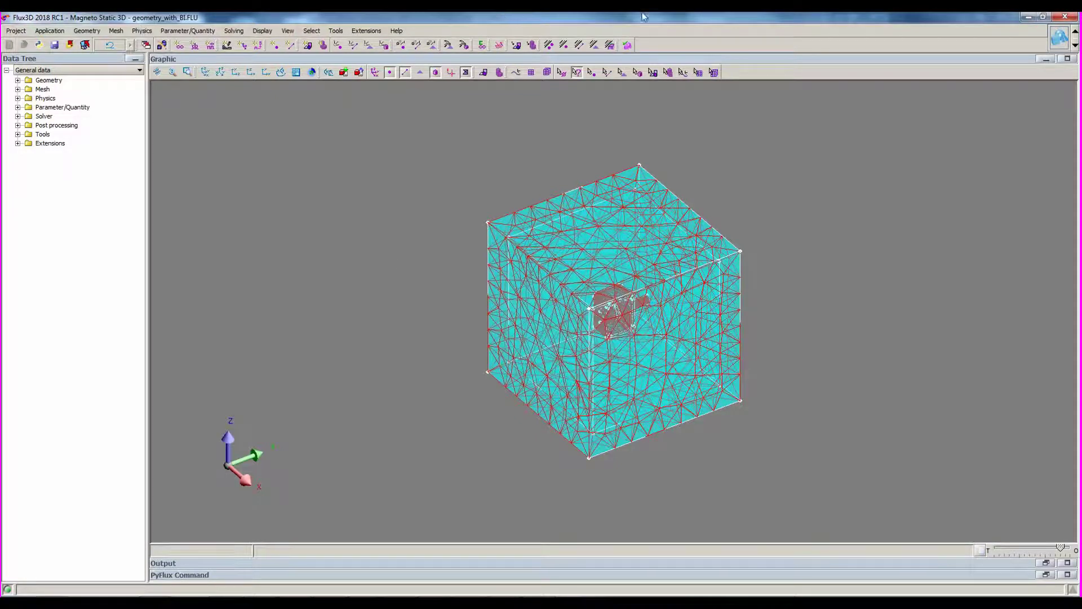
left_click(1061, 44)
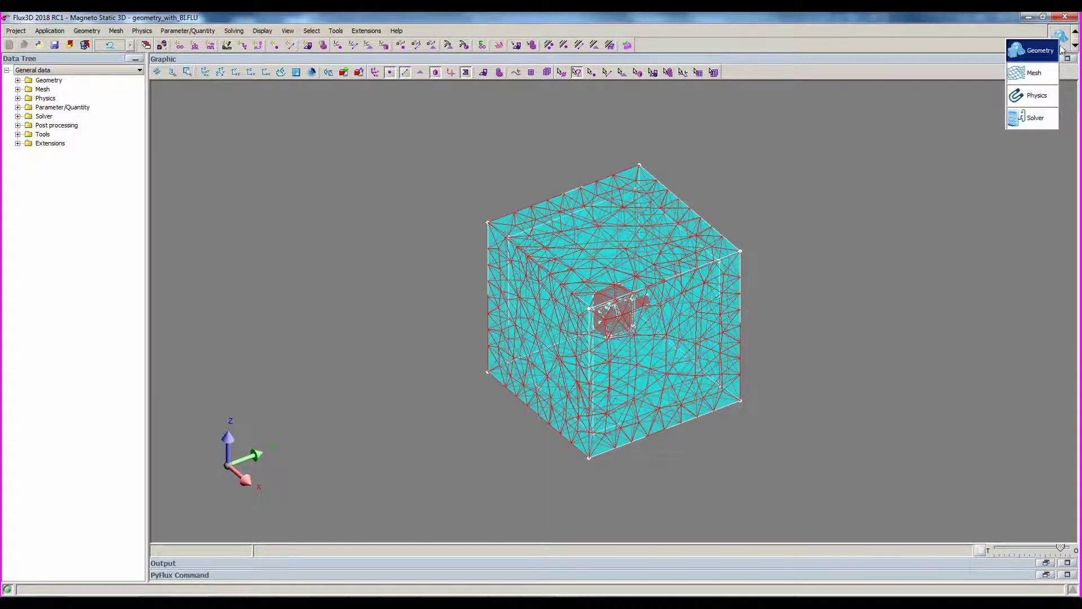
left_click(1039, 97)
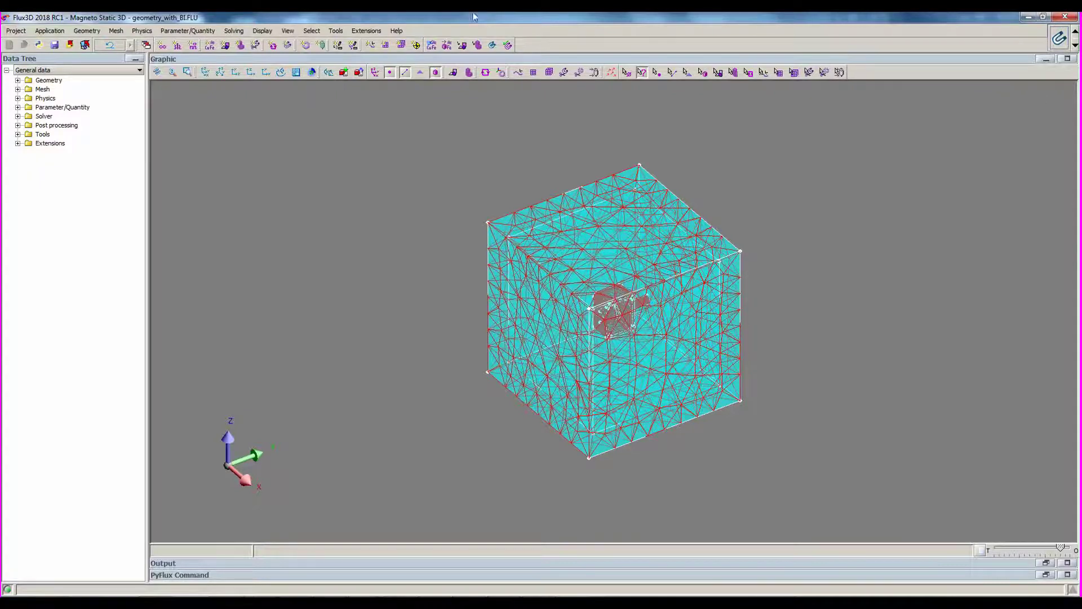
Step: Review the Physics menu, expand the Physics and Solver tree branches, and switch to Solver context
left_click(153, 32)
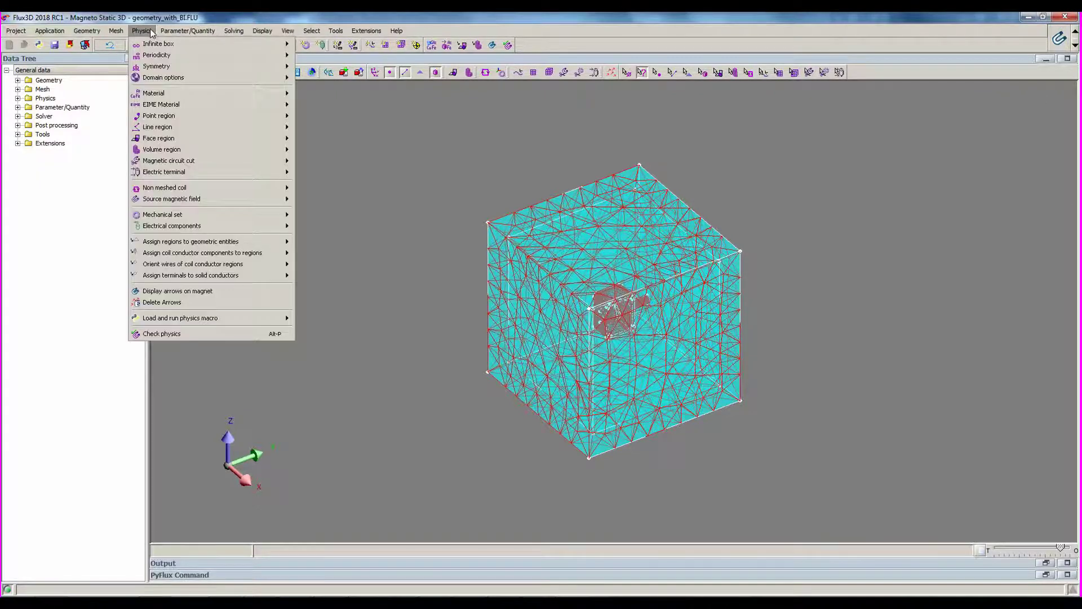
mouse_move(236, 34)
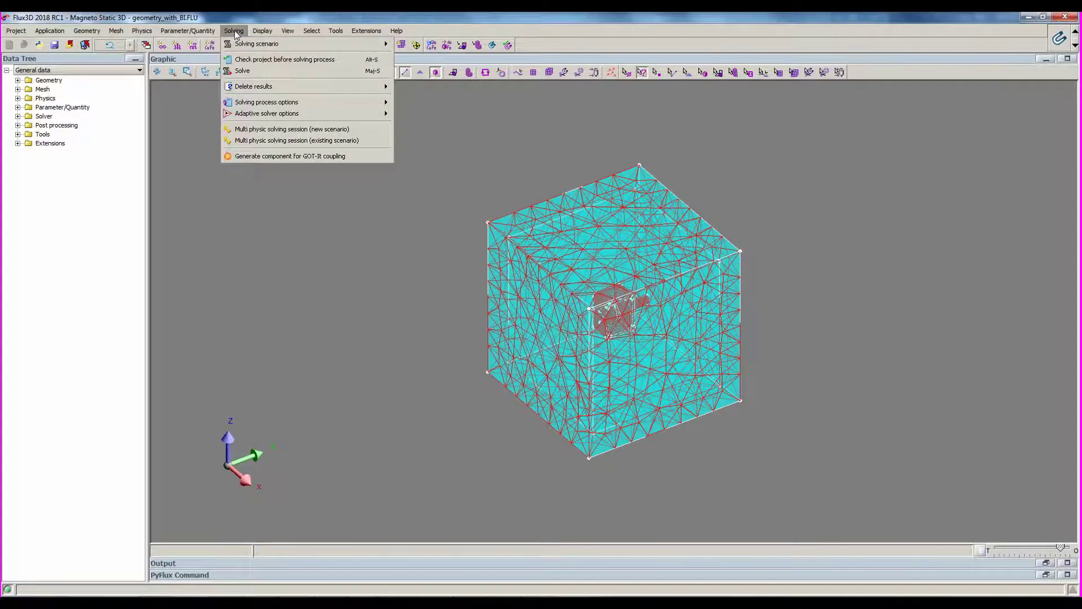
left_click(154, 157)
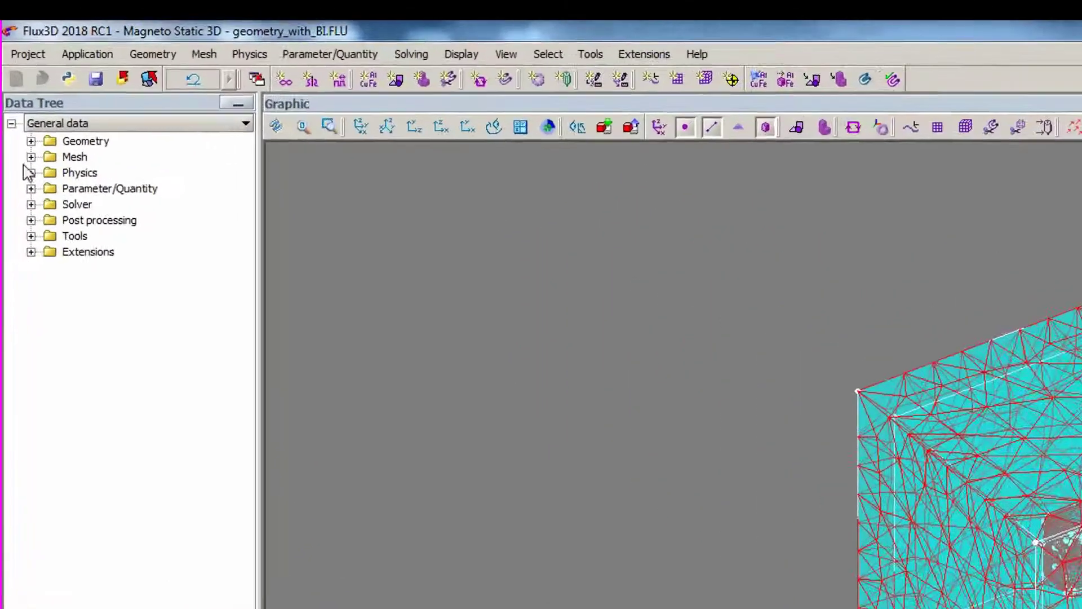
left_click(17, 98)
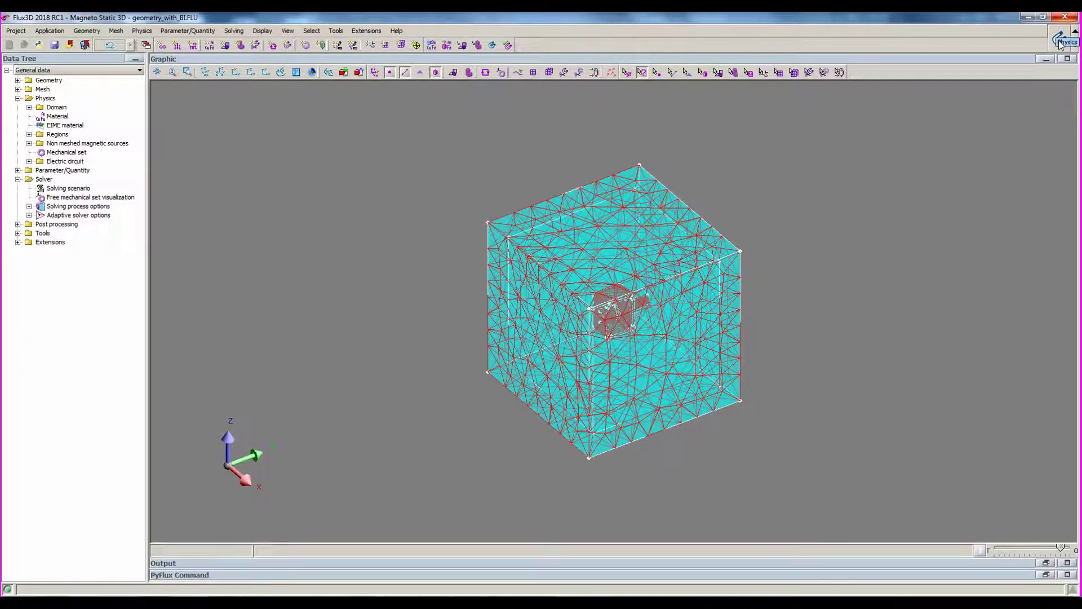
left_click(1059, 44)
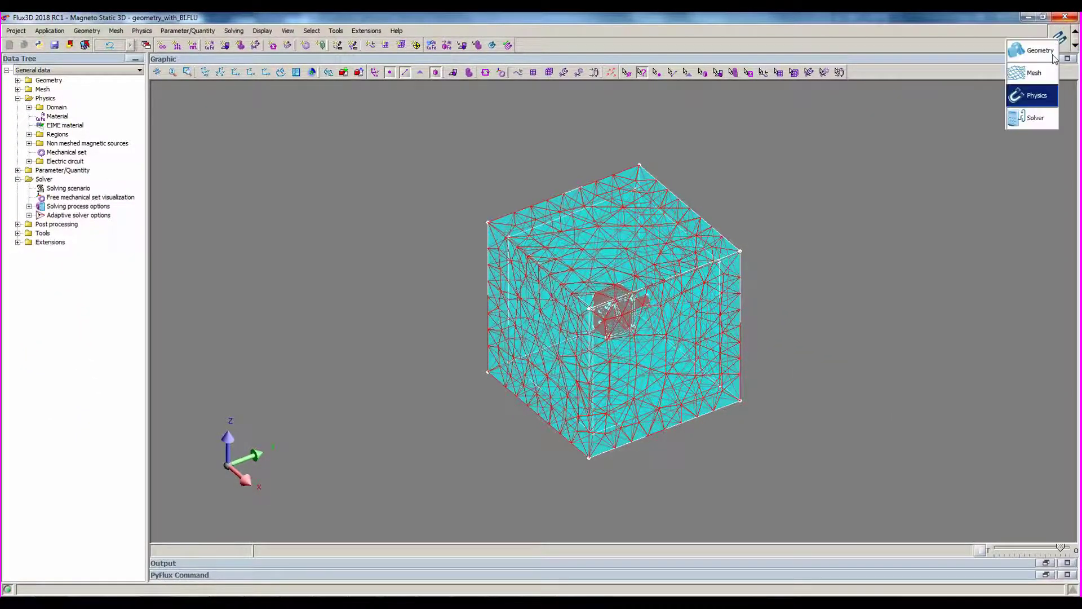
left_click(1038, 119)
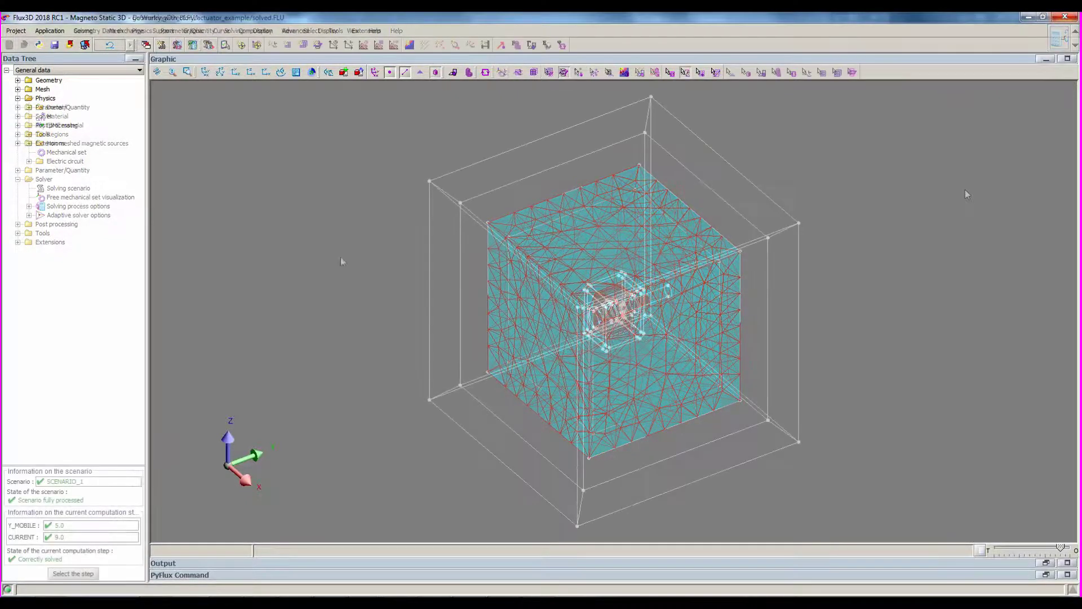